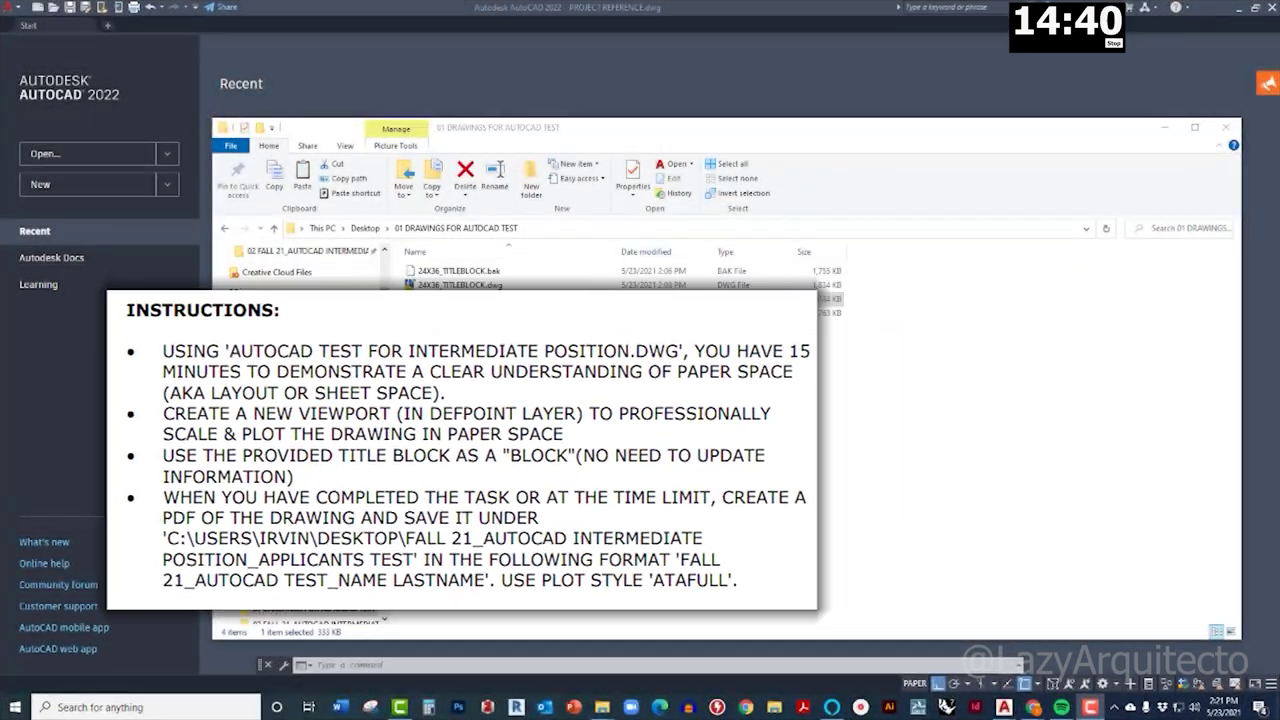
Step: Select AUTOCAD TEST FOR INTERMEDIATE POSITION.dwg in the 01 DRAWINGS FOR AUTOCAD TEST folder
click(457, 301)
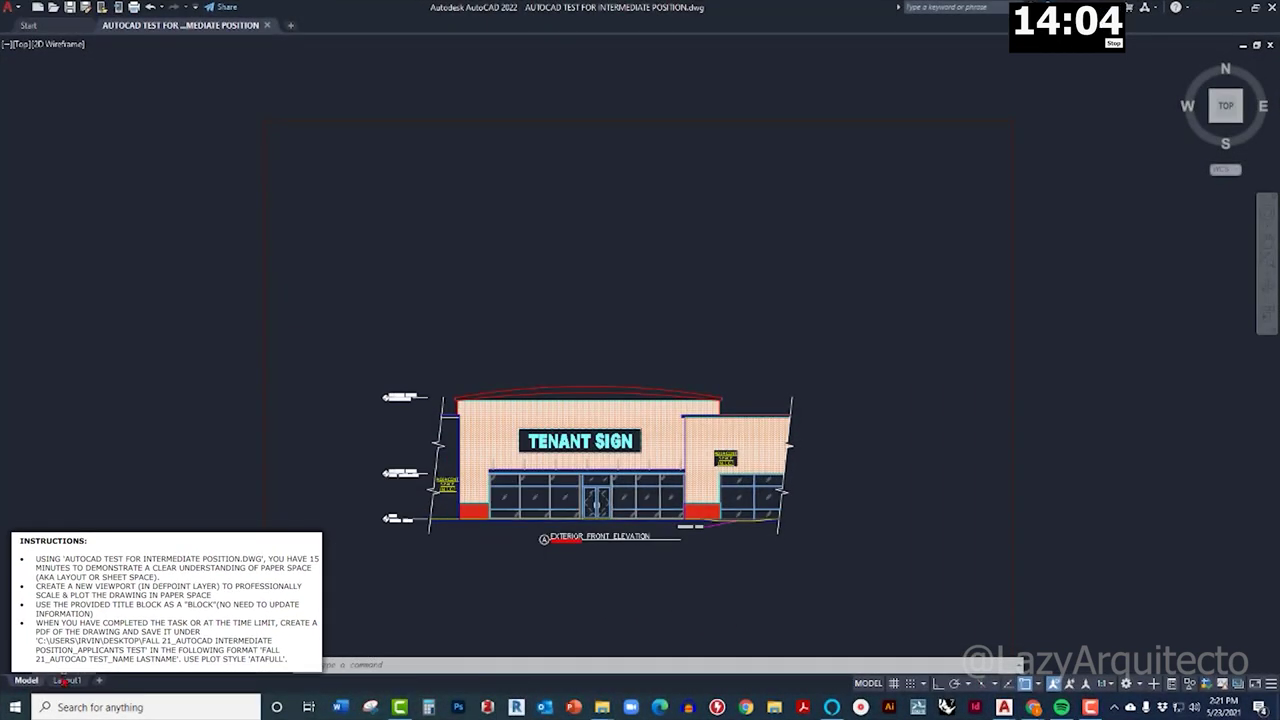
Step: Switch the test drawing to Layout1, then open 24X36_TITLEBLOCK.dwg from the test folder
click(66, 681)
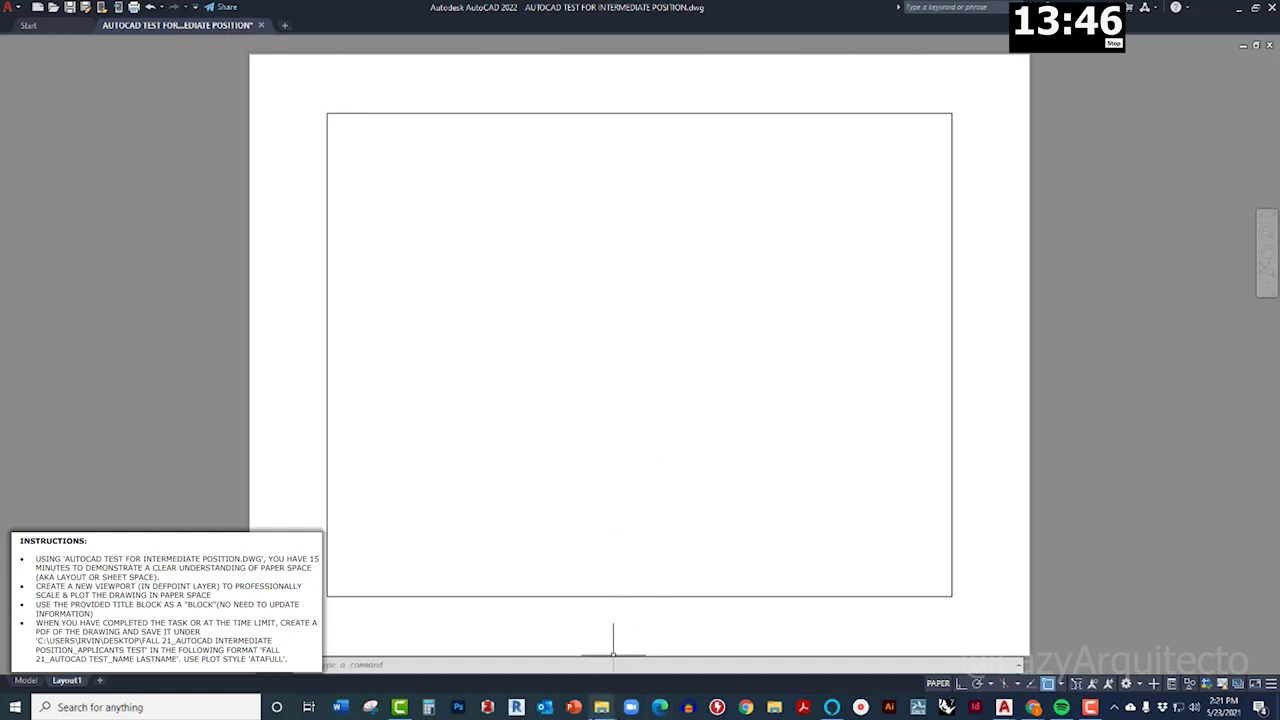
mouse_move(601, 707)
click(651, 657)
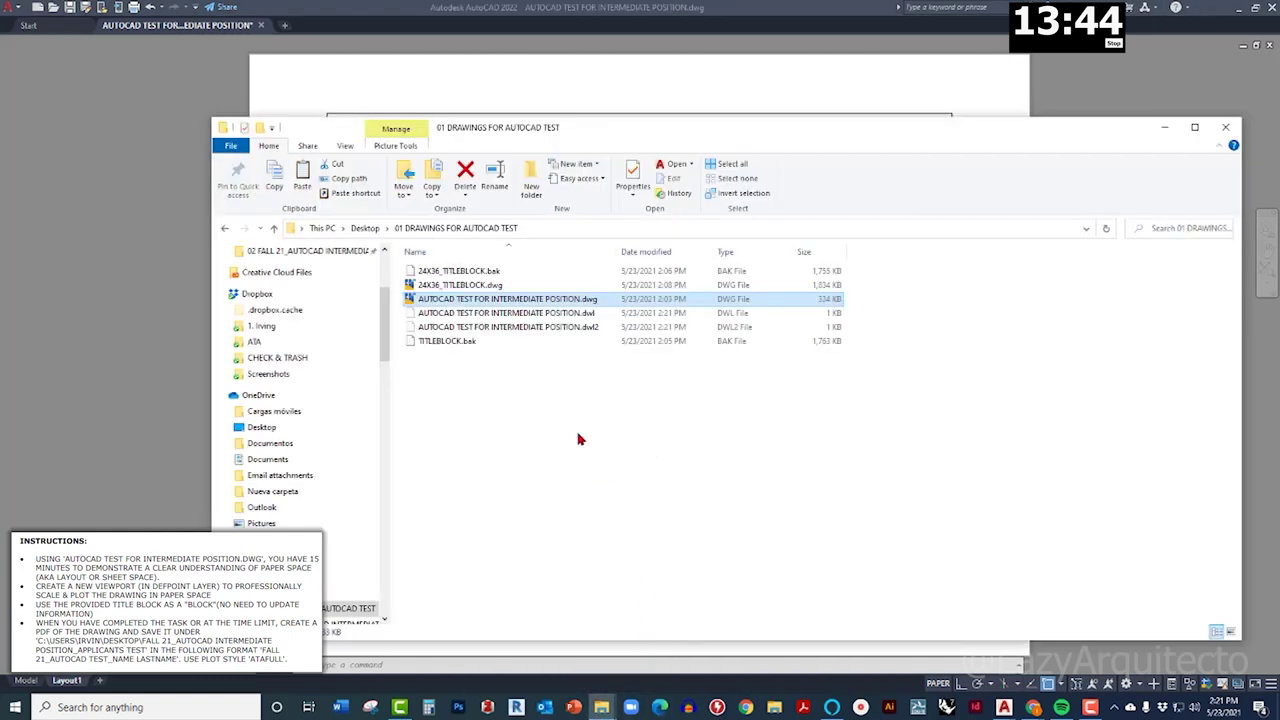
click(449, 286)
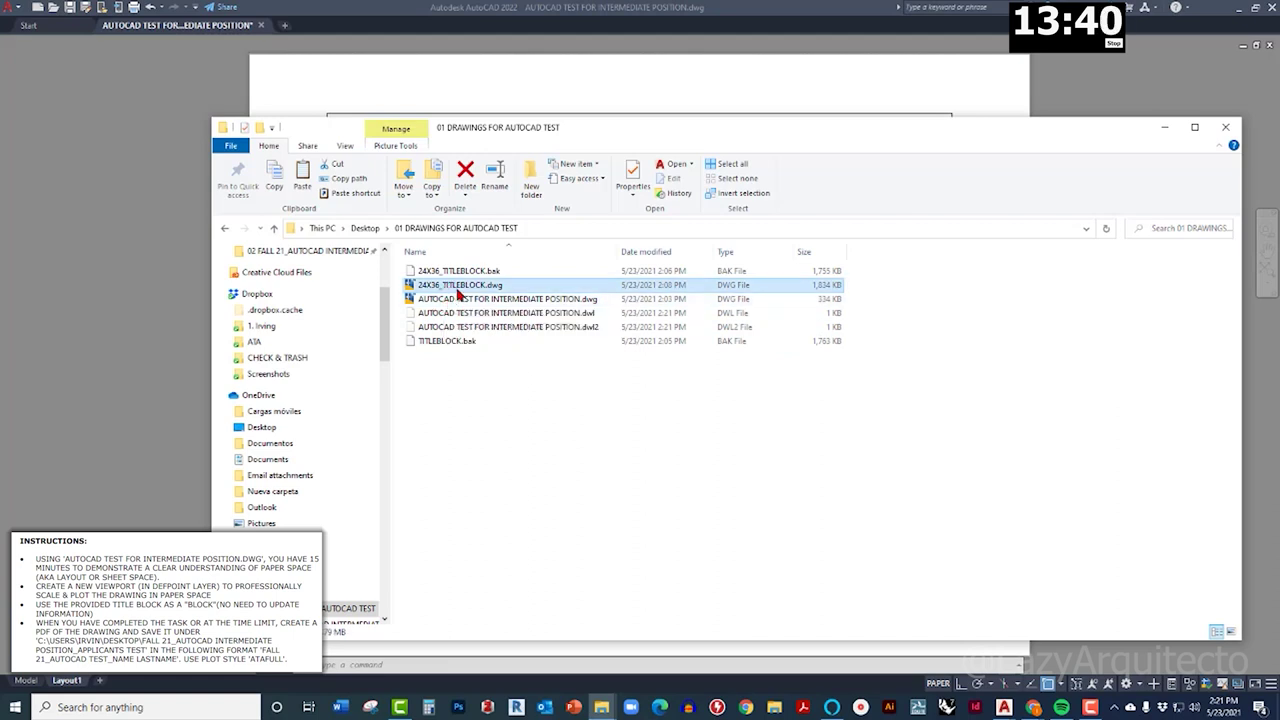
double_click(462, 287)
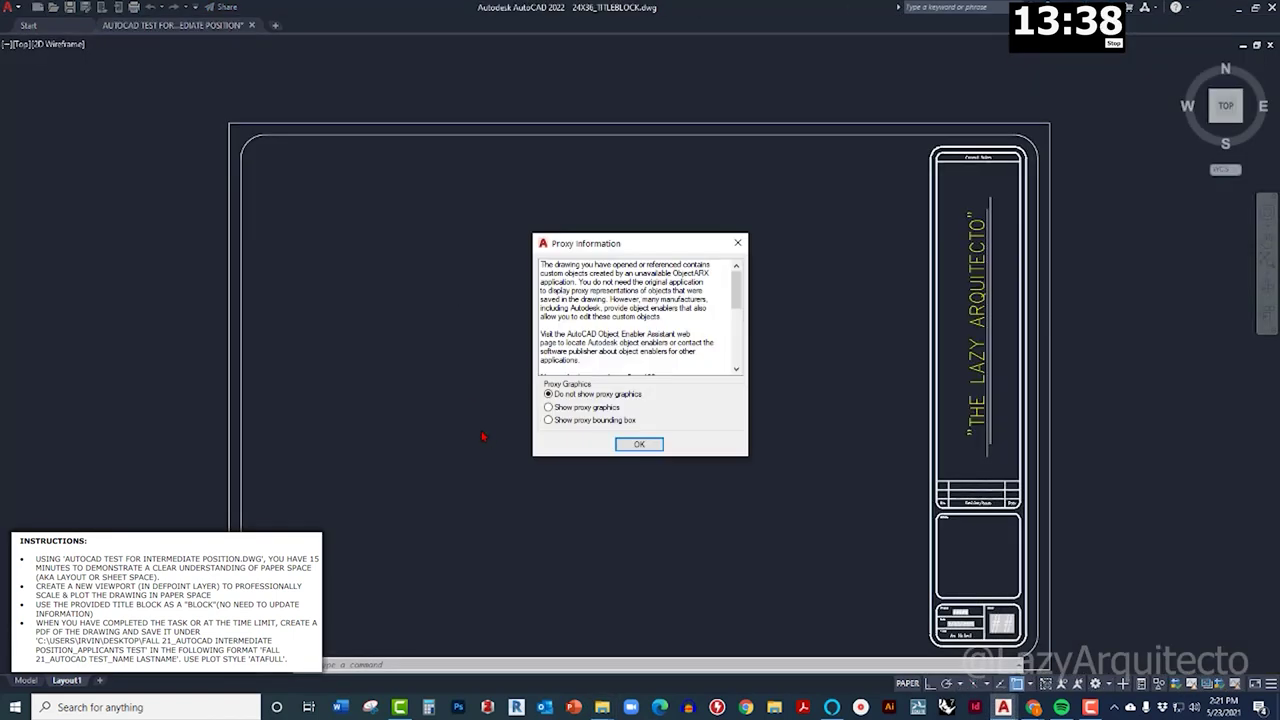
Step: Close the Proxy Information notice on the 24X36_TITLEBLOCK drawing
click(738, 243)
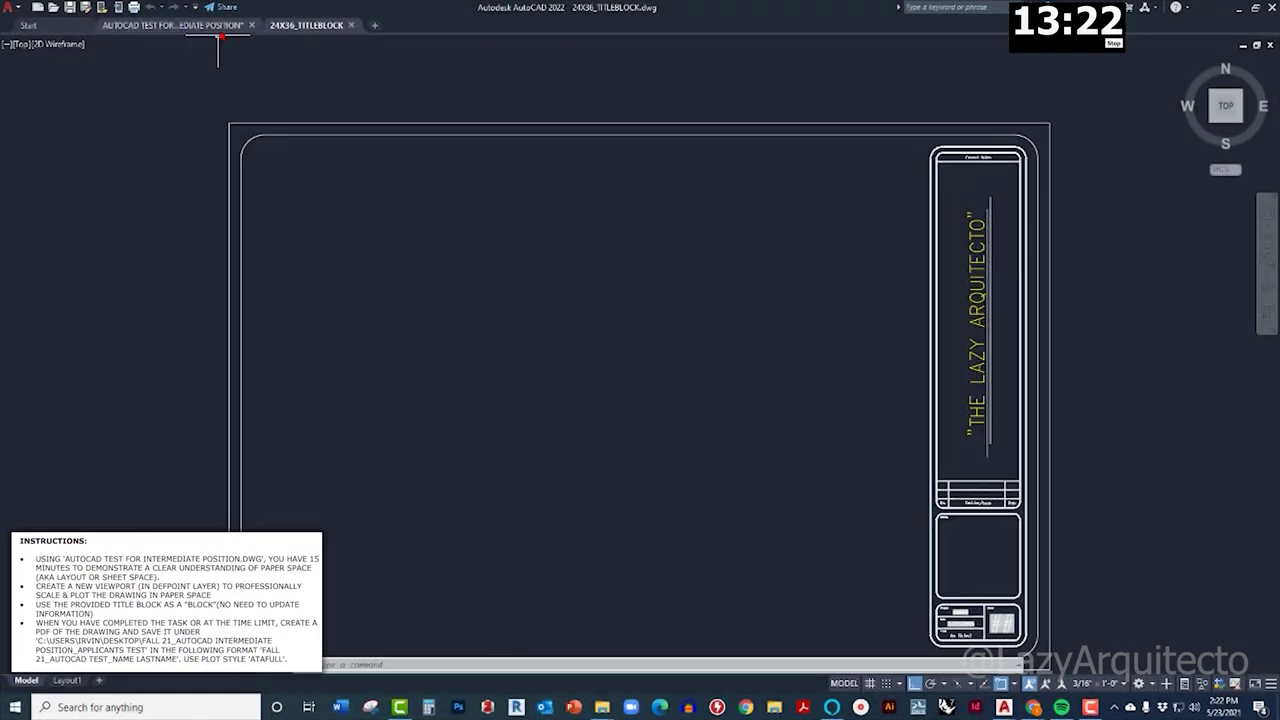
Step: Return to the test drawing's Layout1 sheet and select its viewport
click(212, 26)
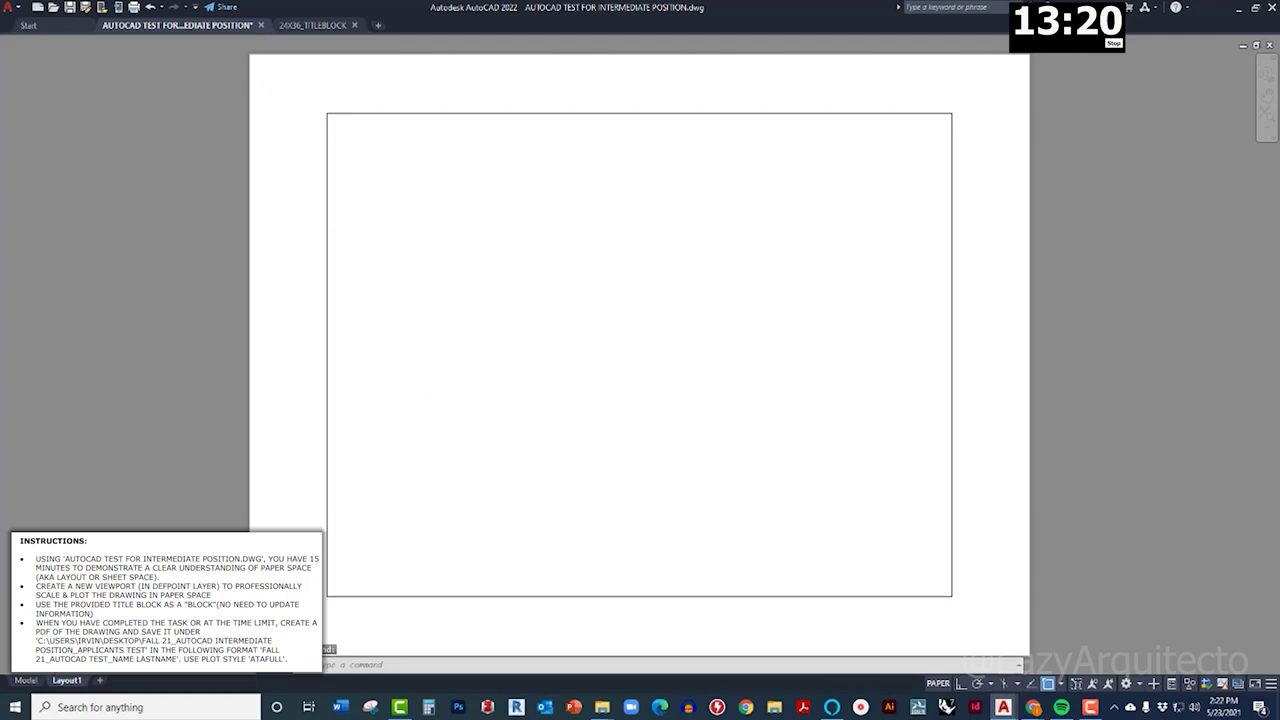
click(30, 680)
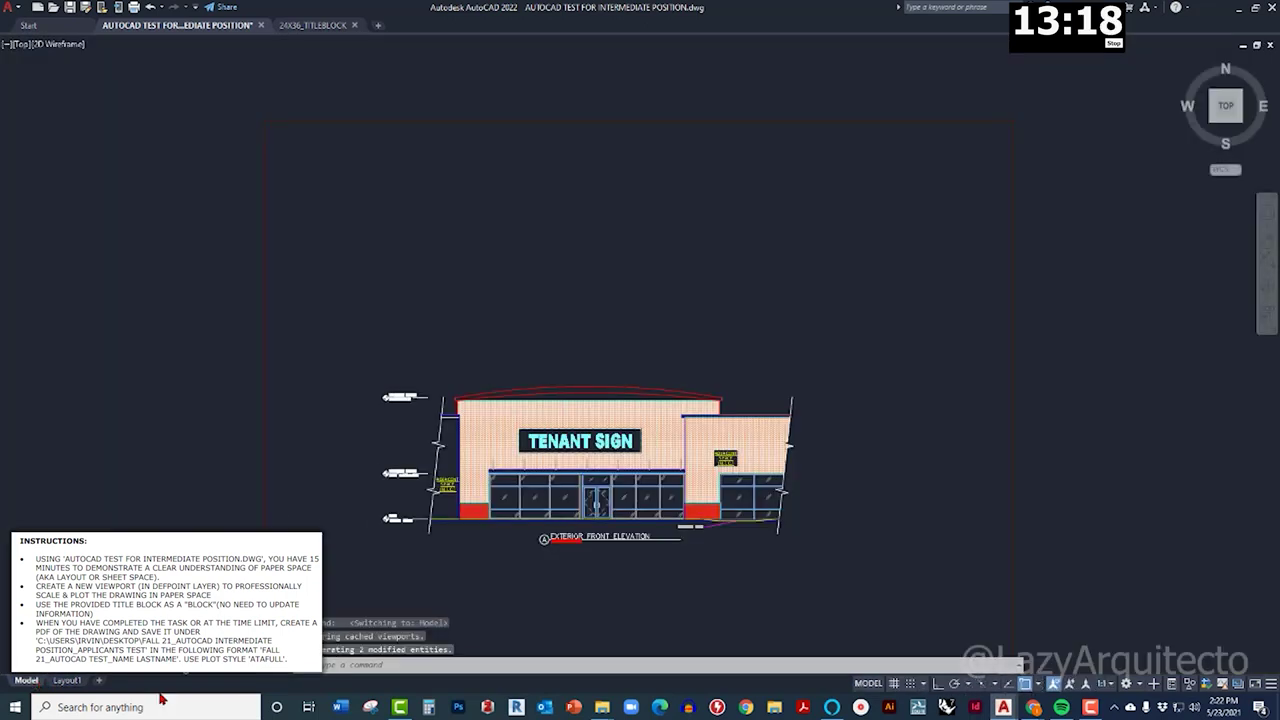
click(70, 680)
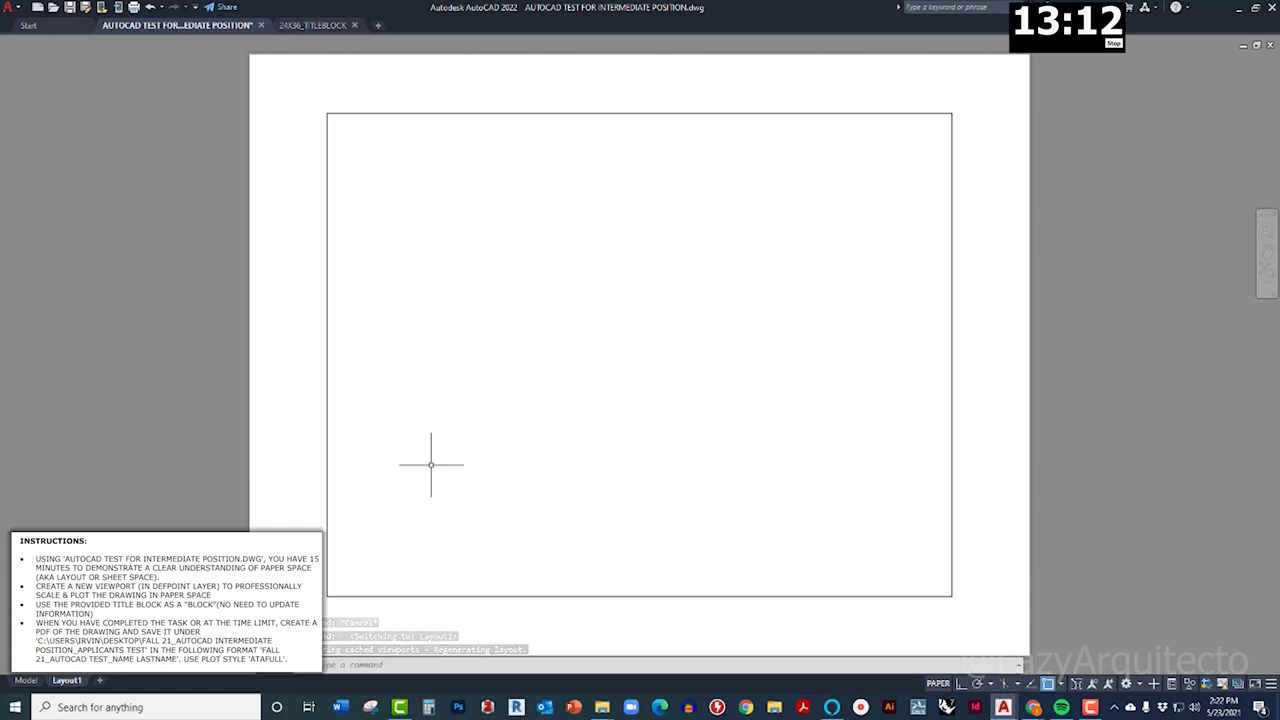
click(343, 443)
click(300, 428)
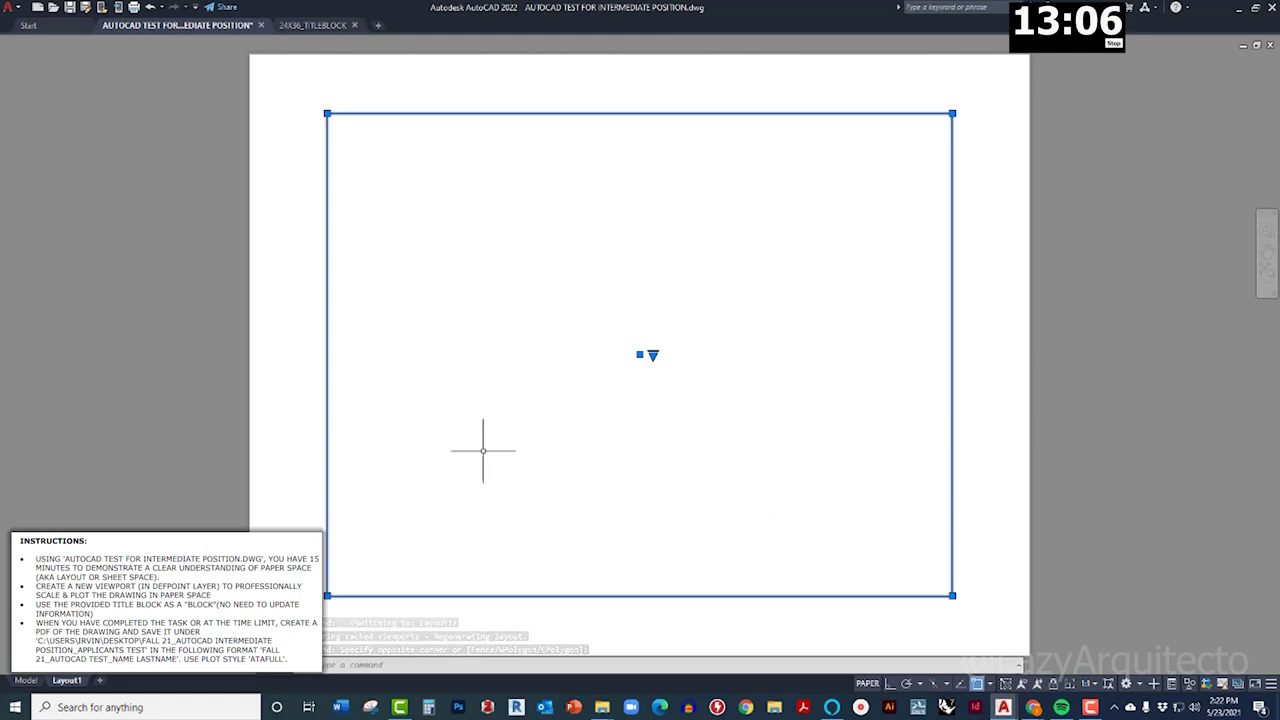
key(Escape)
Step: Open the Properties palette with PR and show the viewport's properties
text(PR)
key(Return)
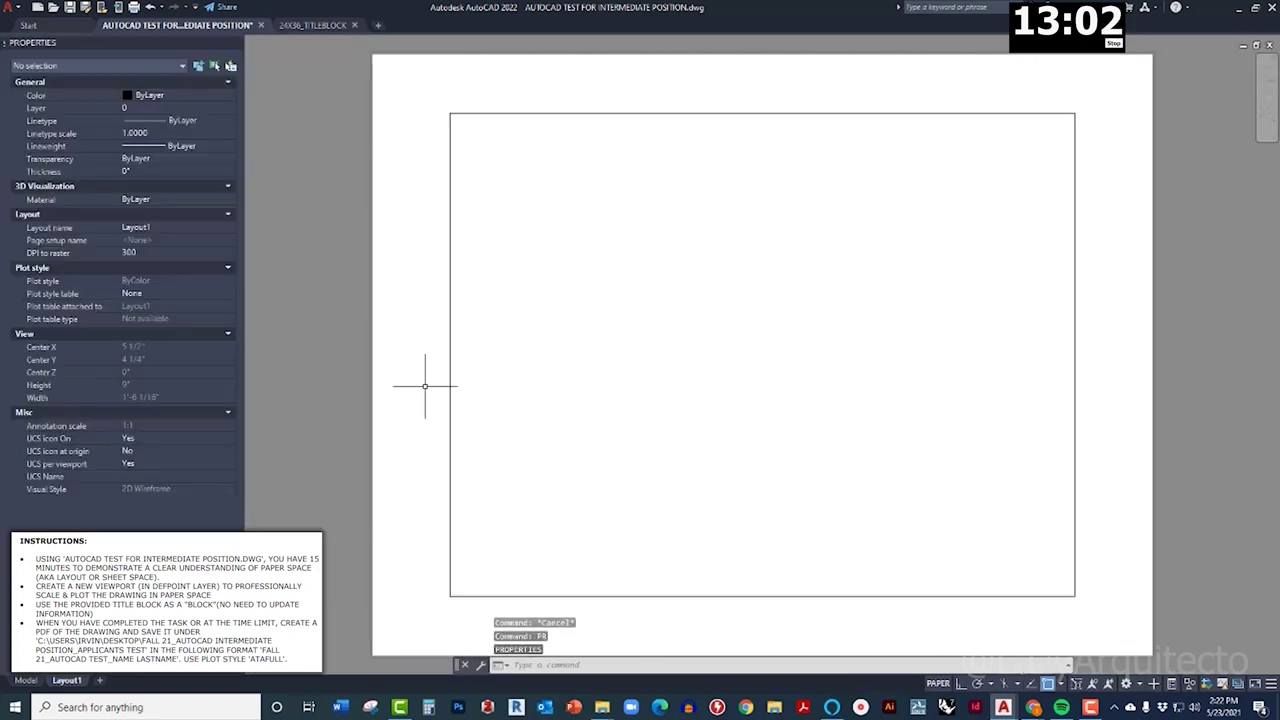
click(509, 292)
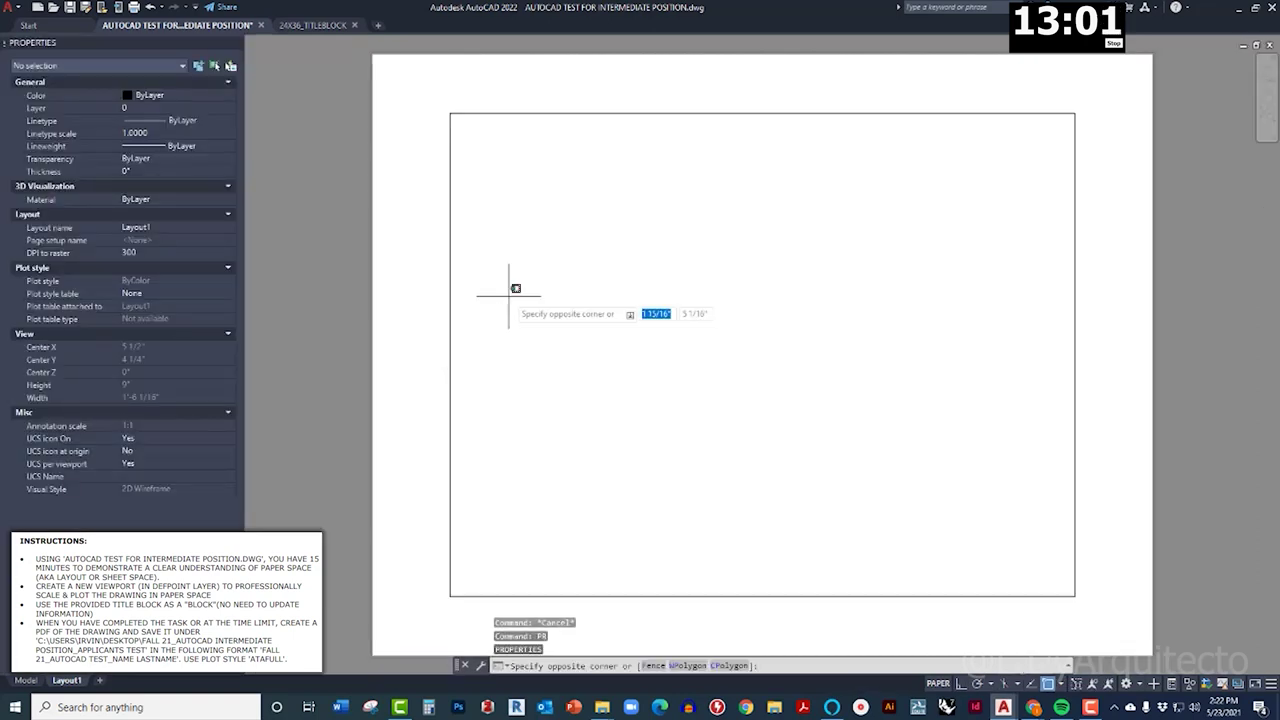
click(420, 280)
drag(71, 45, 336, 243)
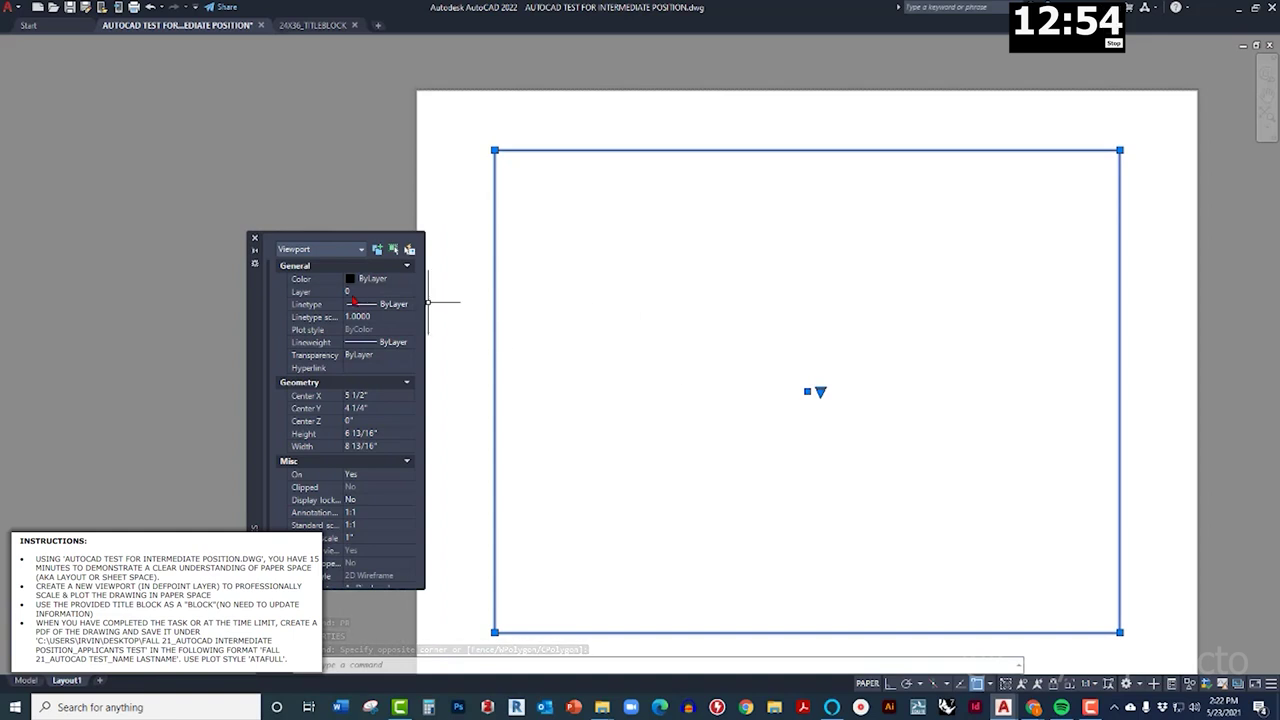
key(Escape)
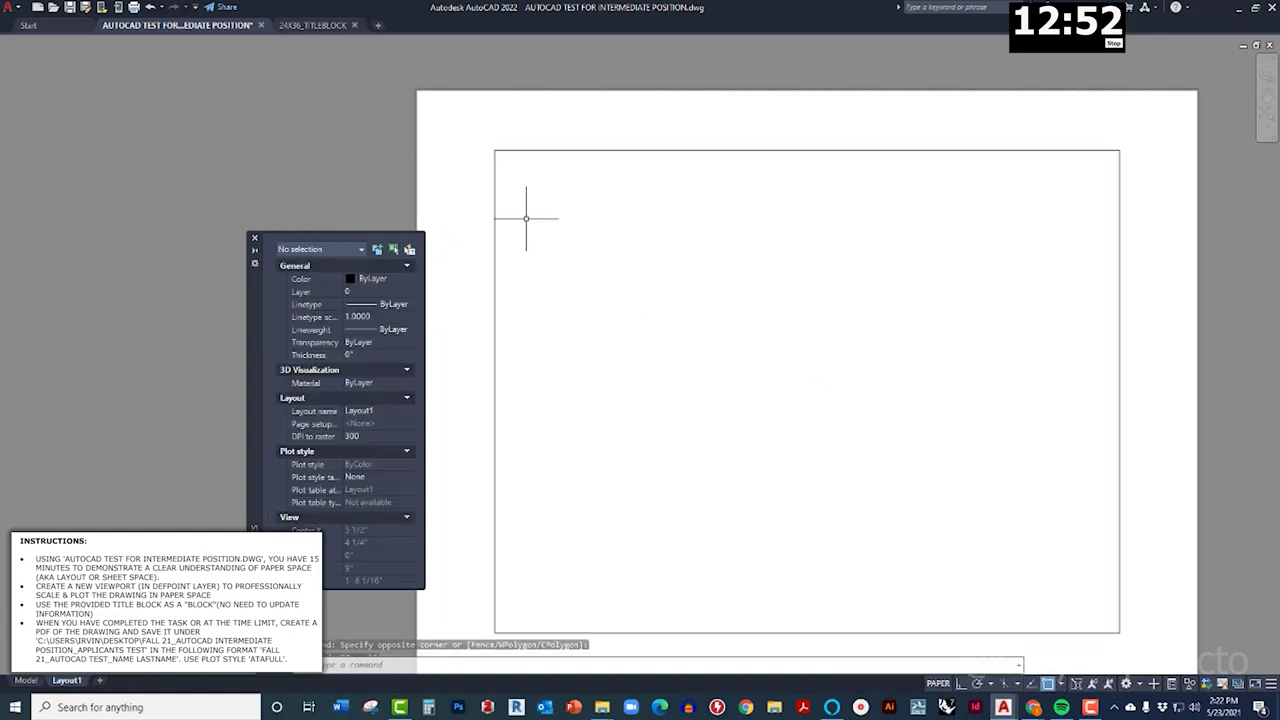
Step: Change the viewport's layer to DEFPOINTS and reselect it to confirm
click(526, 214)
click(486, 214)
click(373, 292)
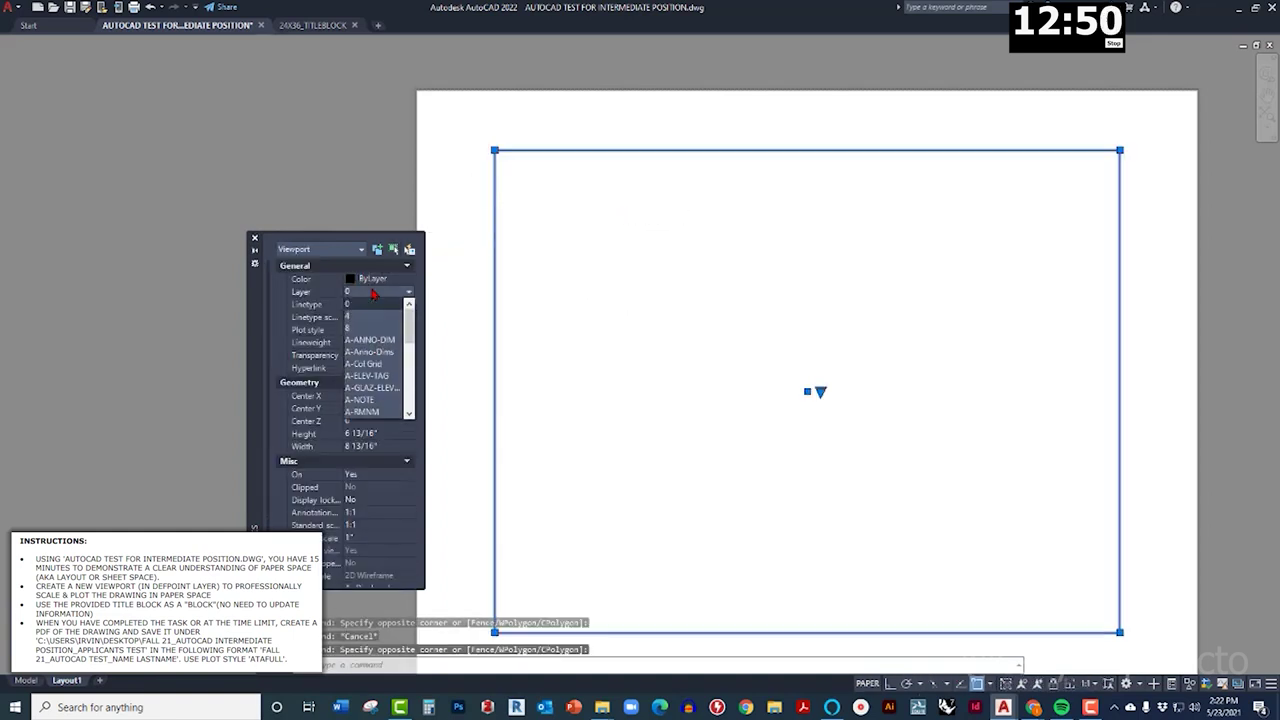
key(d)
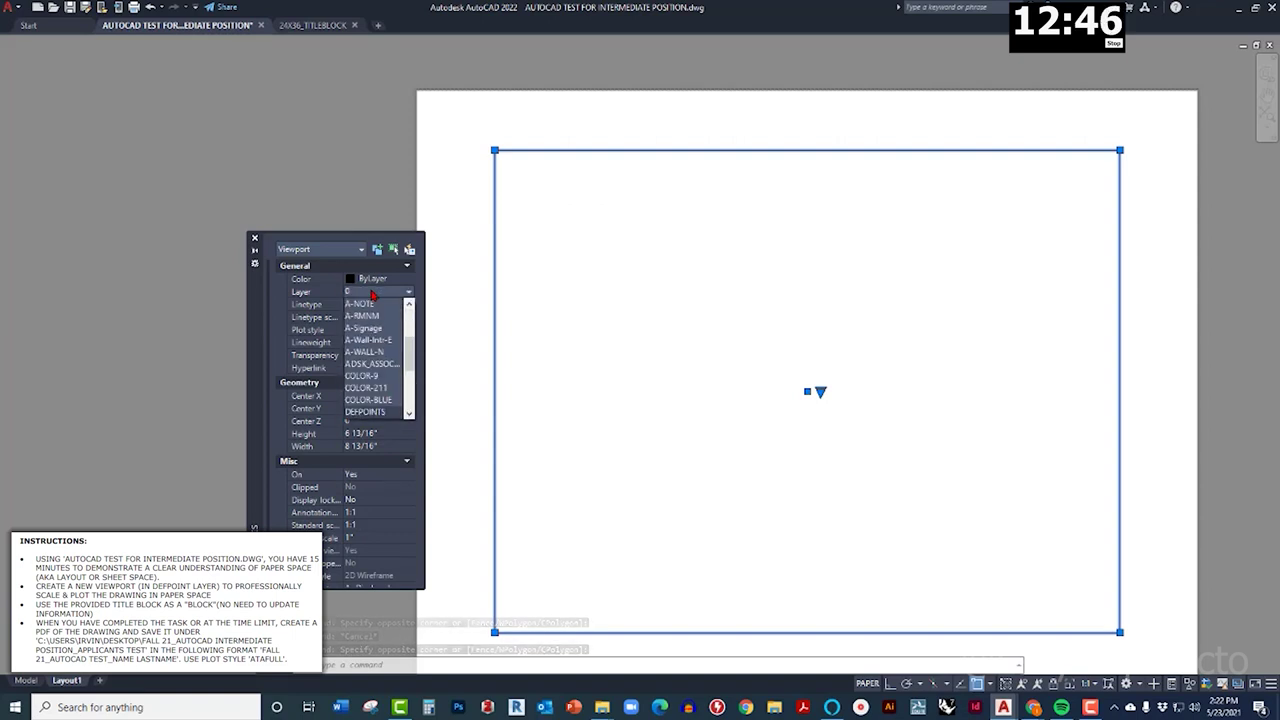
click(385, 293)
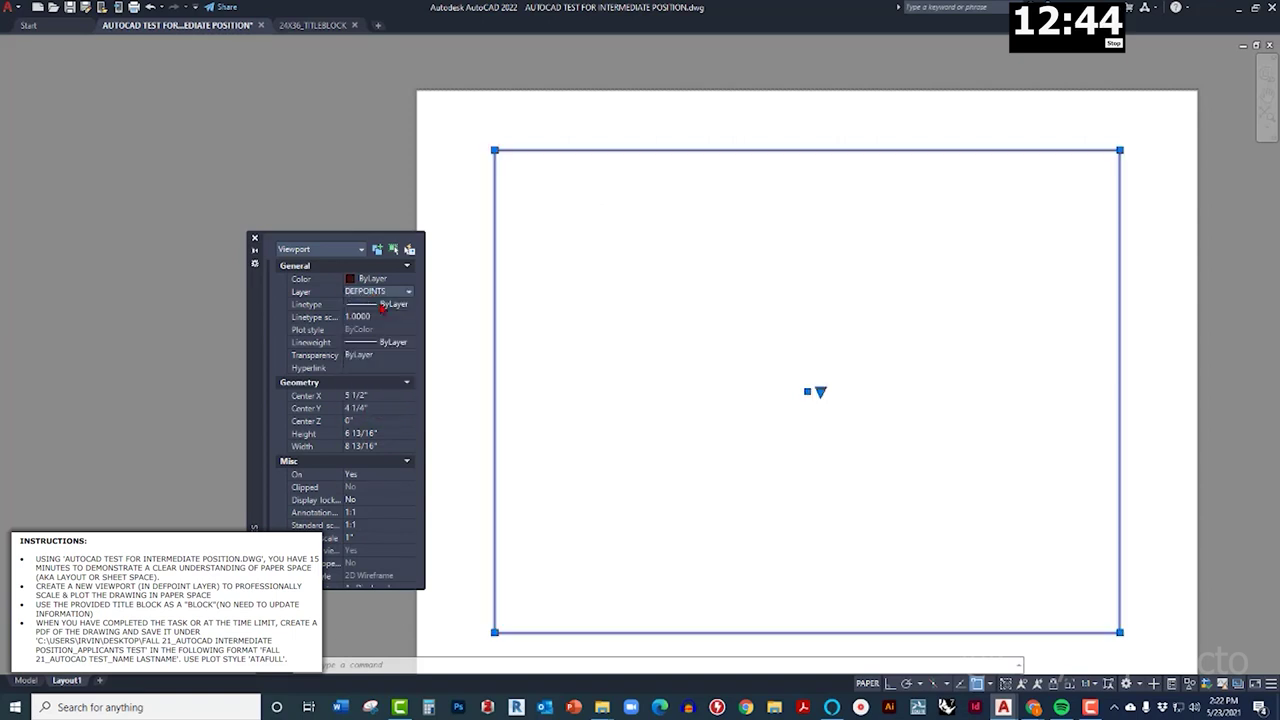
key(Escape)
click(538, 306)
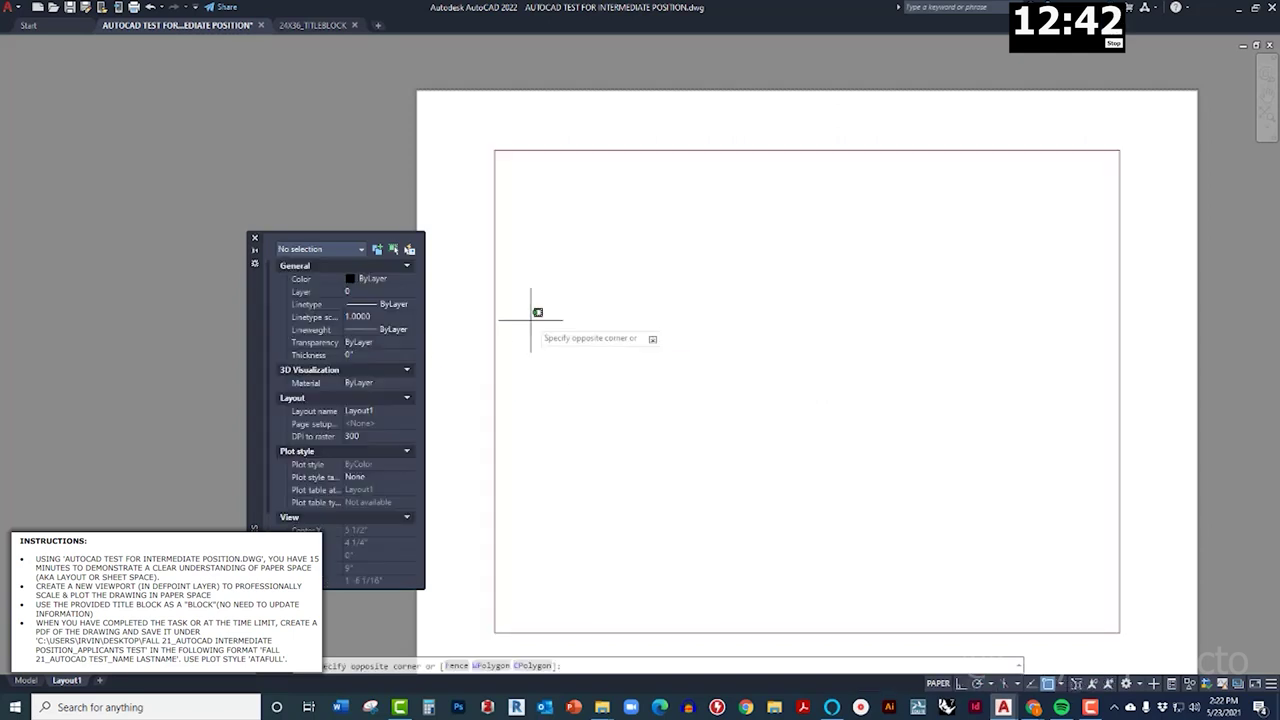
click(428, 308)
key(Escape)
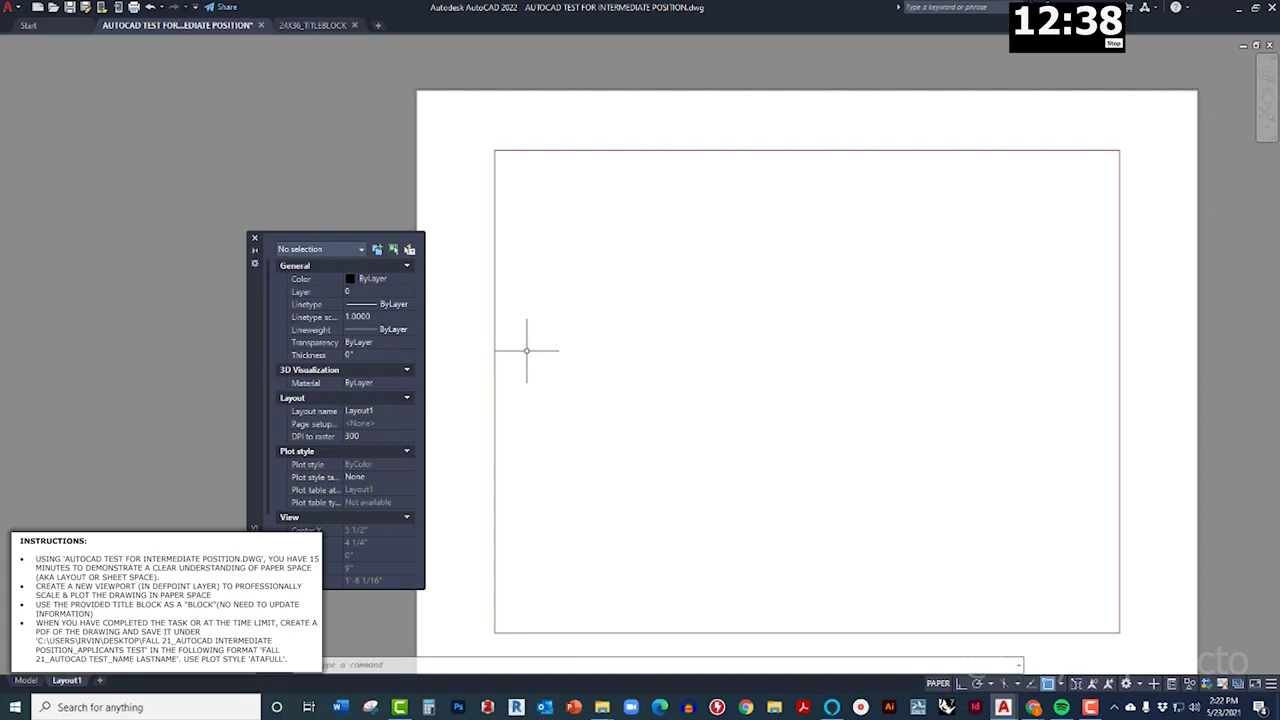
Step: Zoom the viewport to extents so the whole storefront elevation shows, then return to 24X36_TITLEBLOCK
click(254, 238)
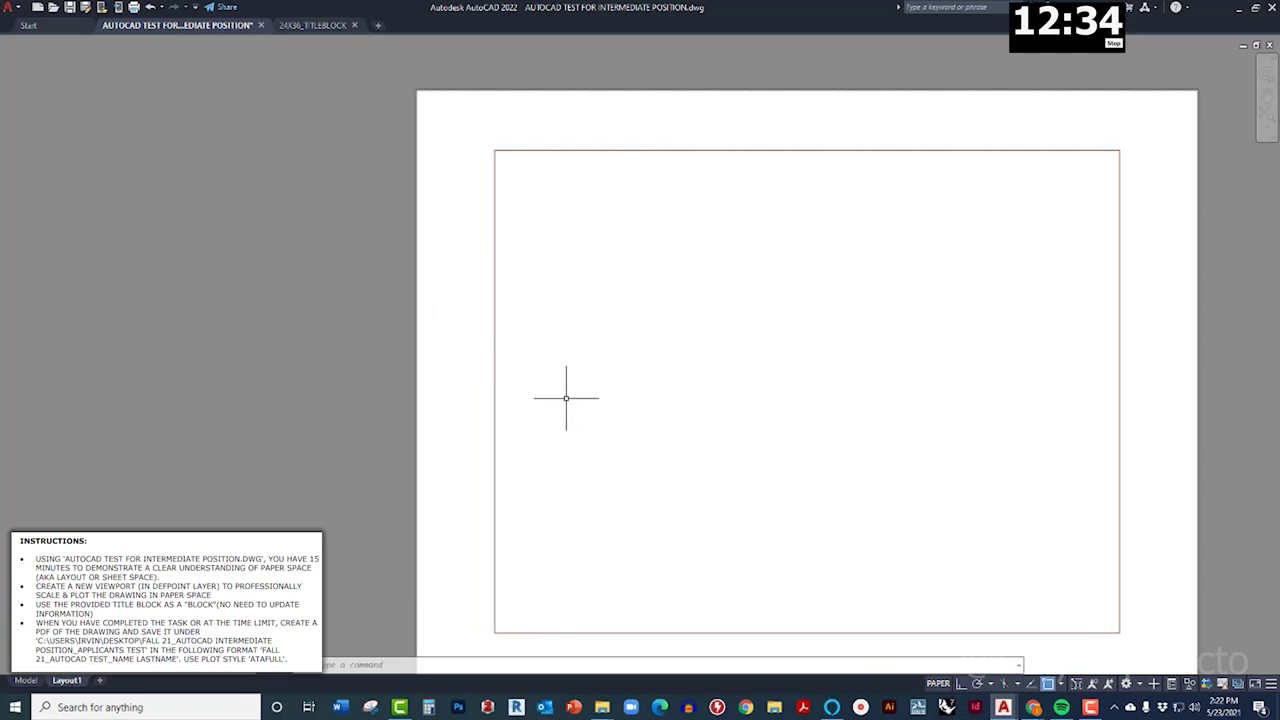
middle_drag(574, 400, 485, 384)
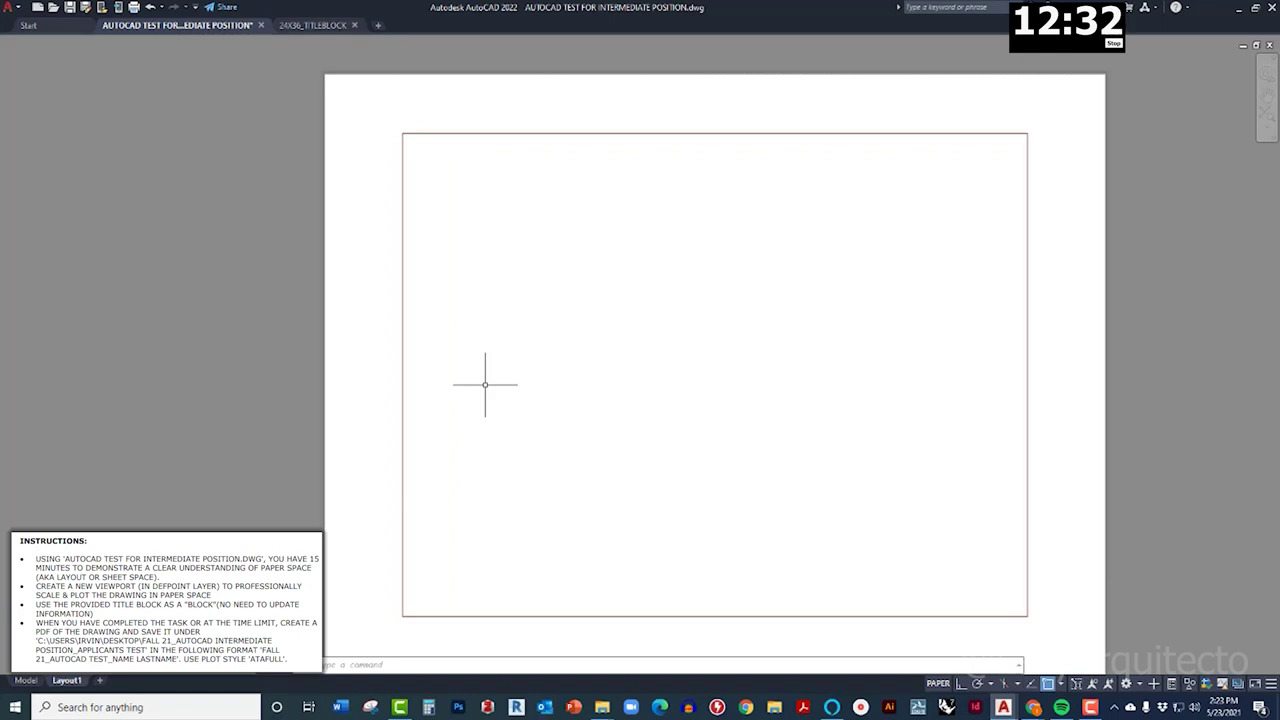
double_click(629, 394)
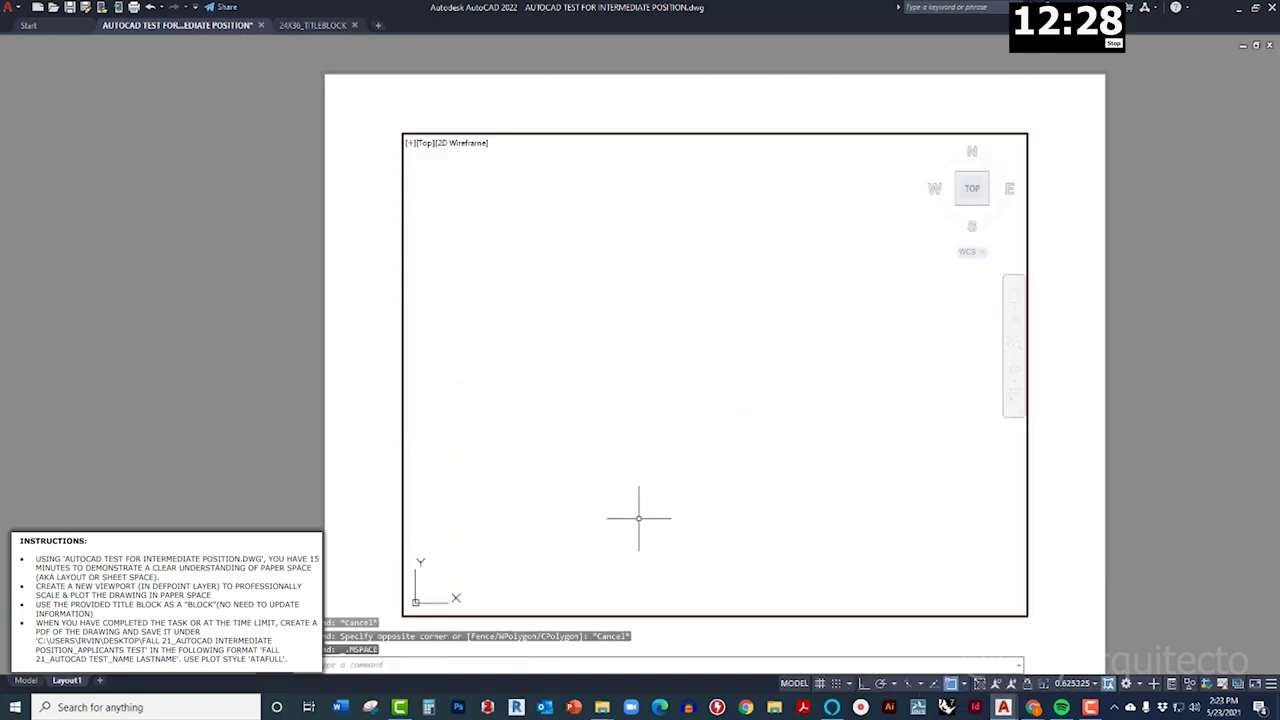
scroll(664, 410, down, 2)
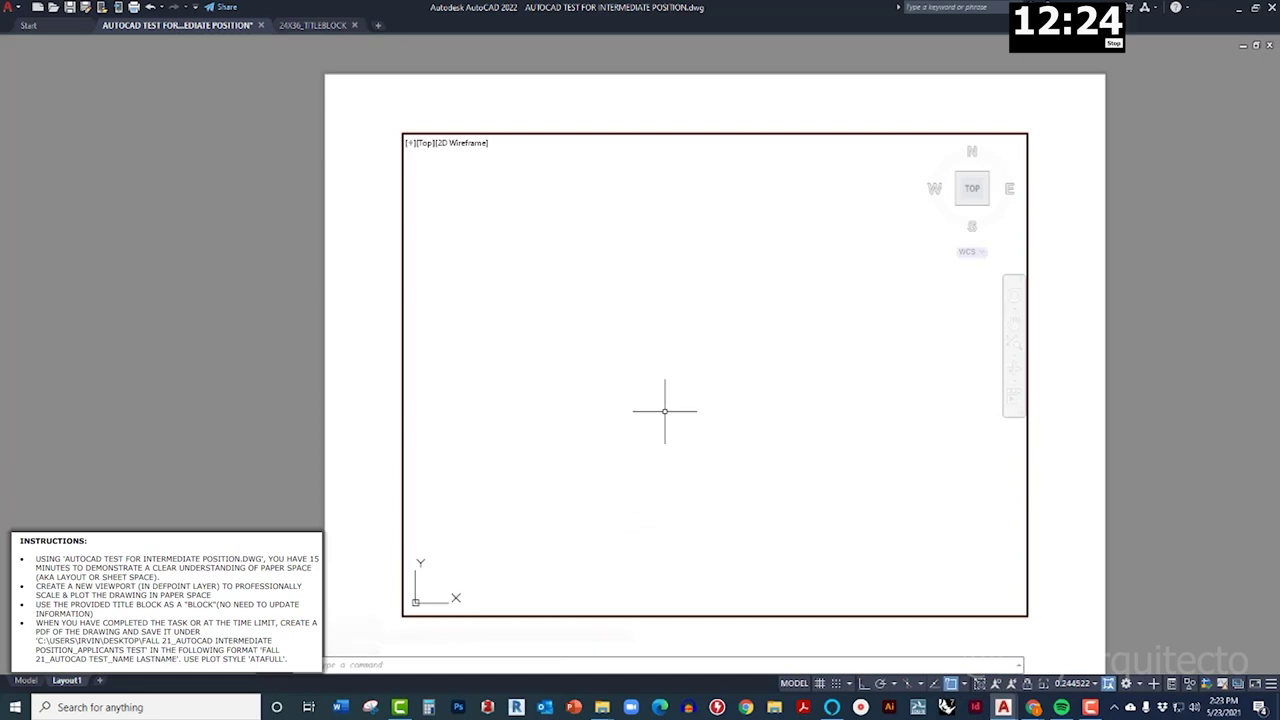
middle_click(664, 410)
middle_click(664, 410)
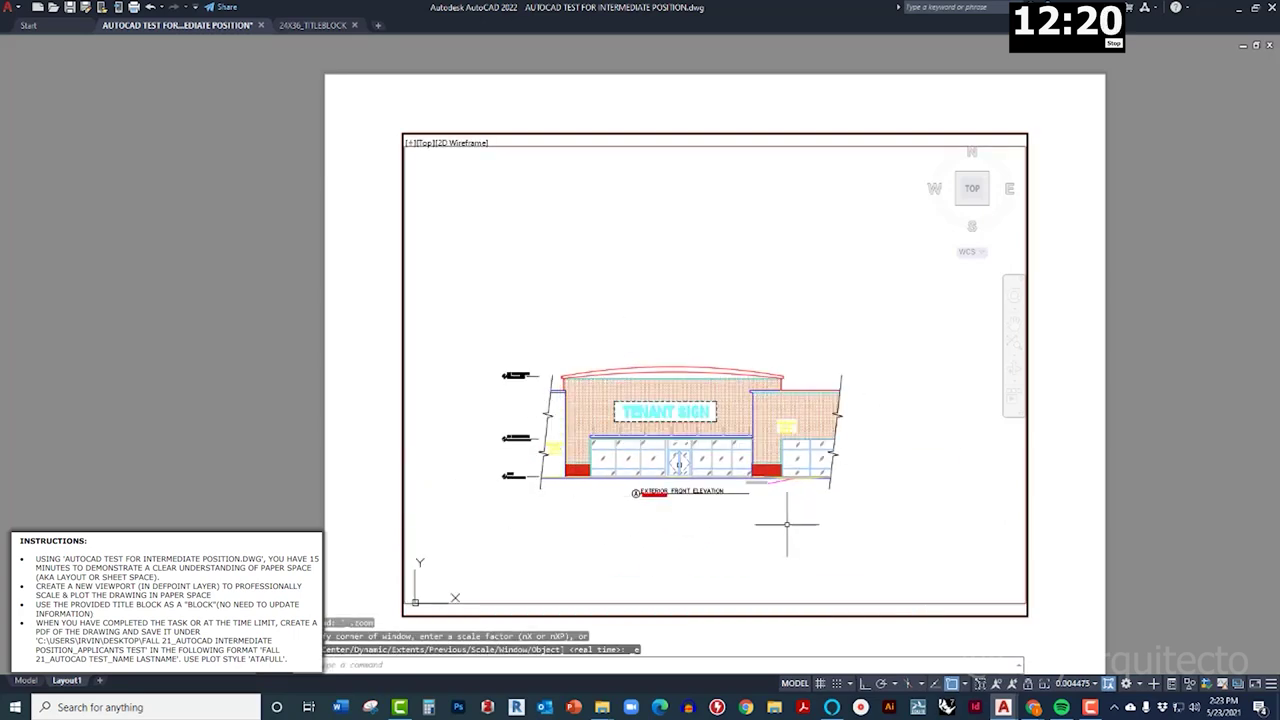
middle_drag(585, 511, 578, 512)
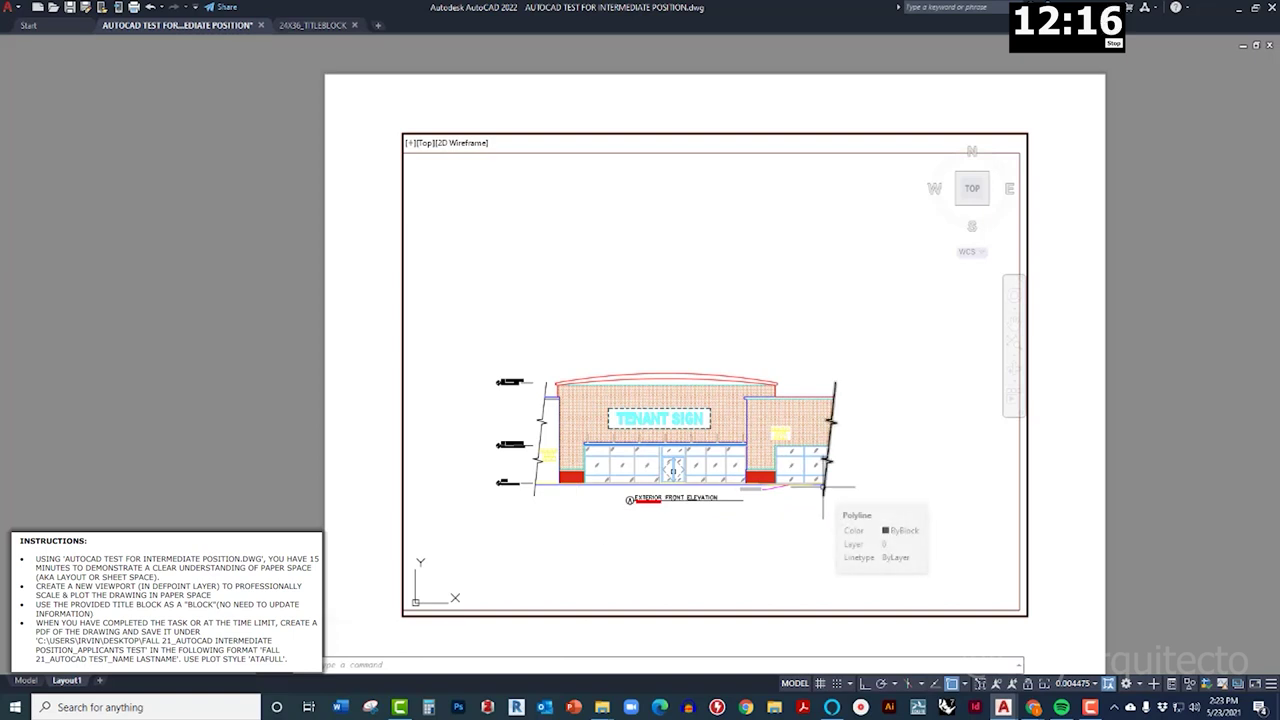
double_click(364, 518)
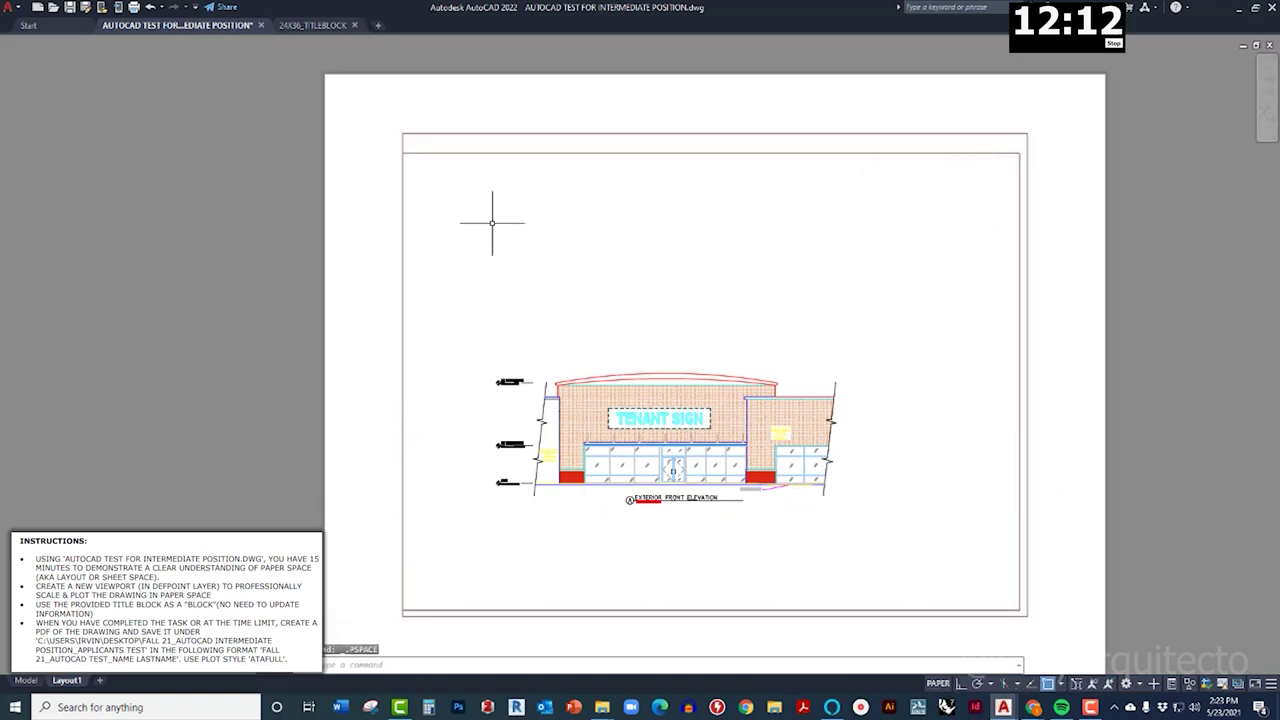
click(312, 25)
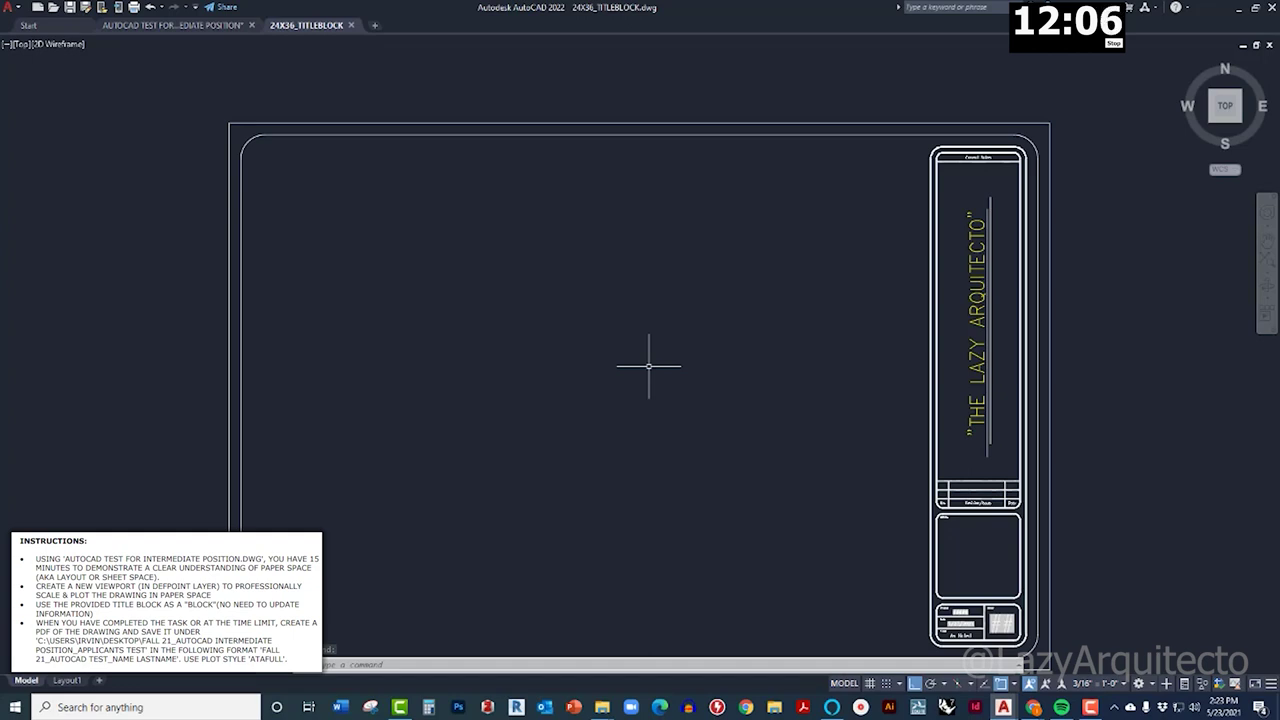
Step: Copy the entire 24X36 title block to the clipboard
scroll(649, 366, down, 2)
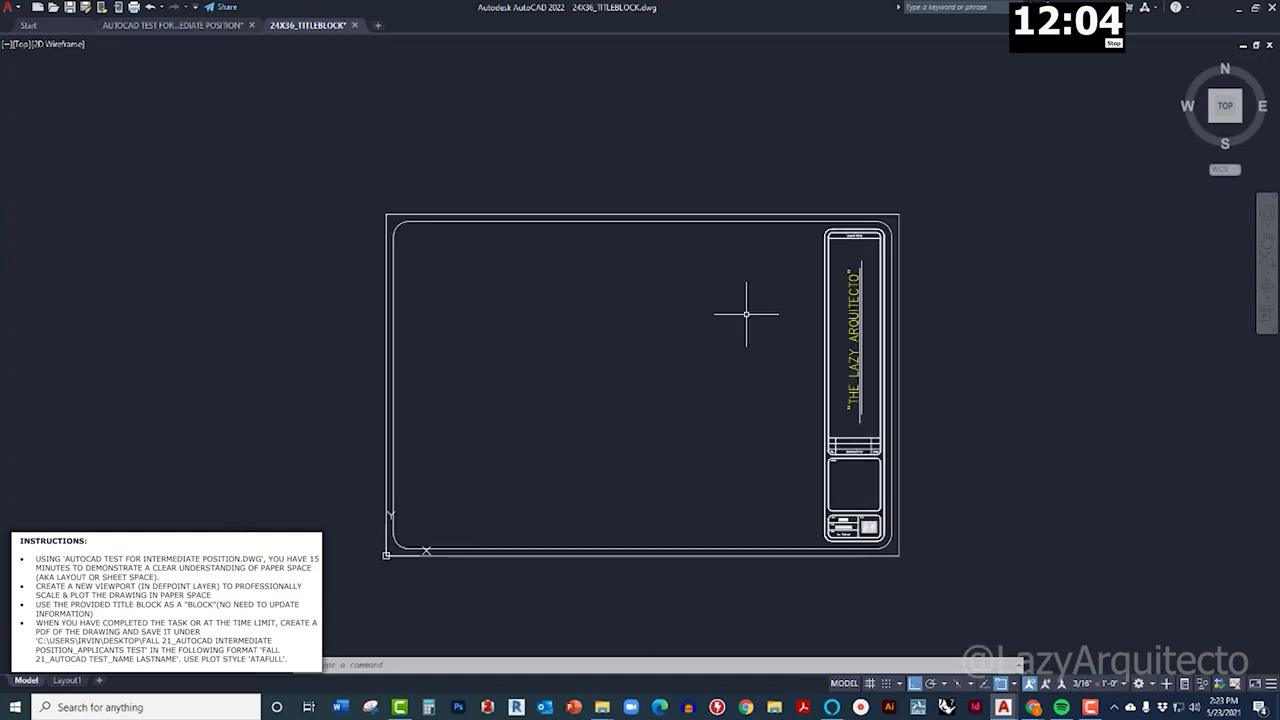
click(843, 232)
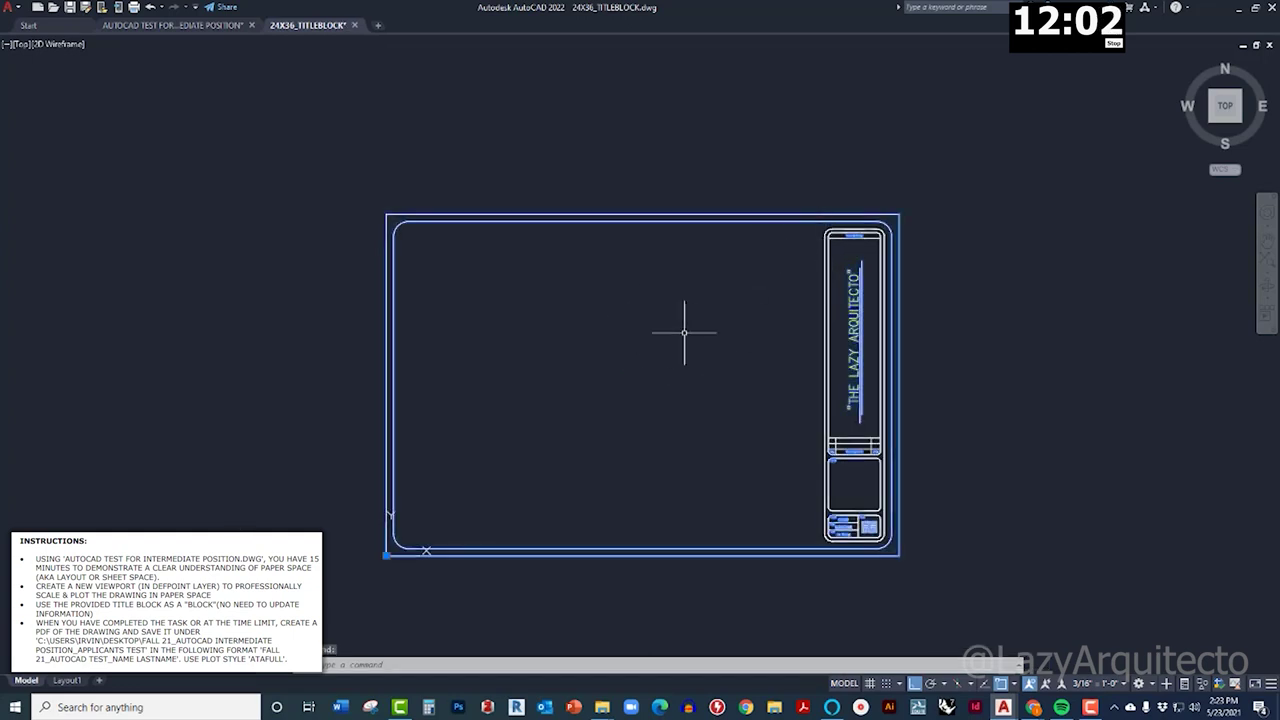
key(ctrl+c)
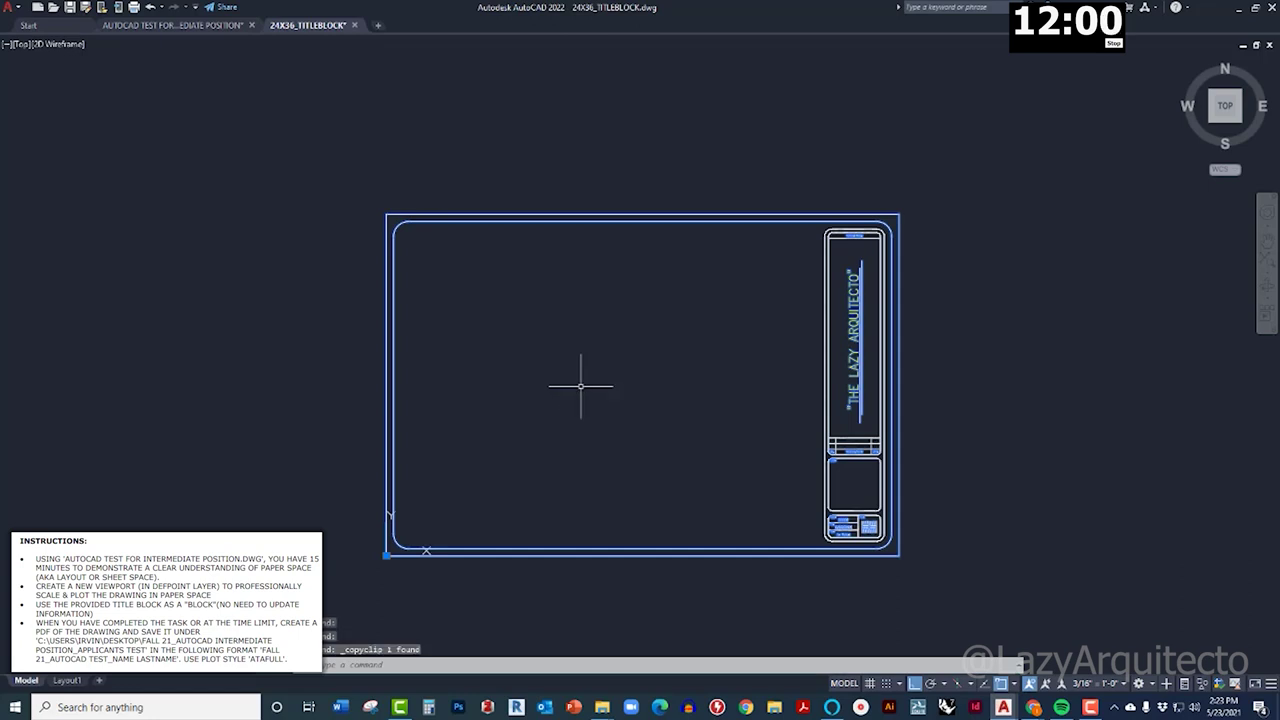
Step: Paste the title block into the test drawing's Layout1 at insertion point 0,0
click(190, 30)
scroll(460, 360, down, 2)
key(ctrl+v)
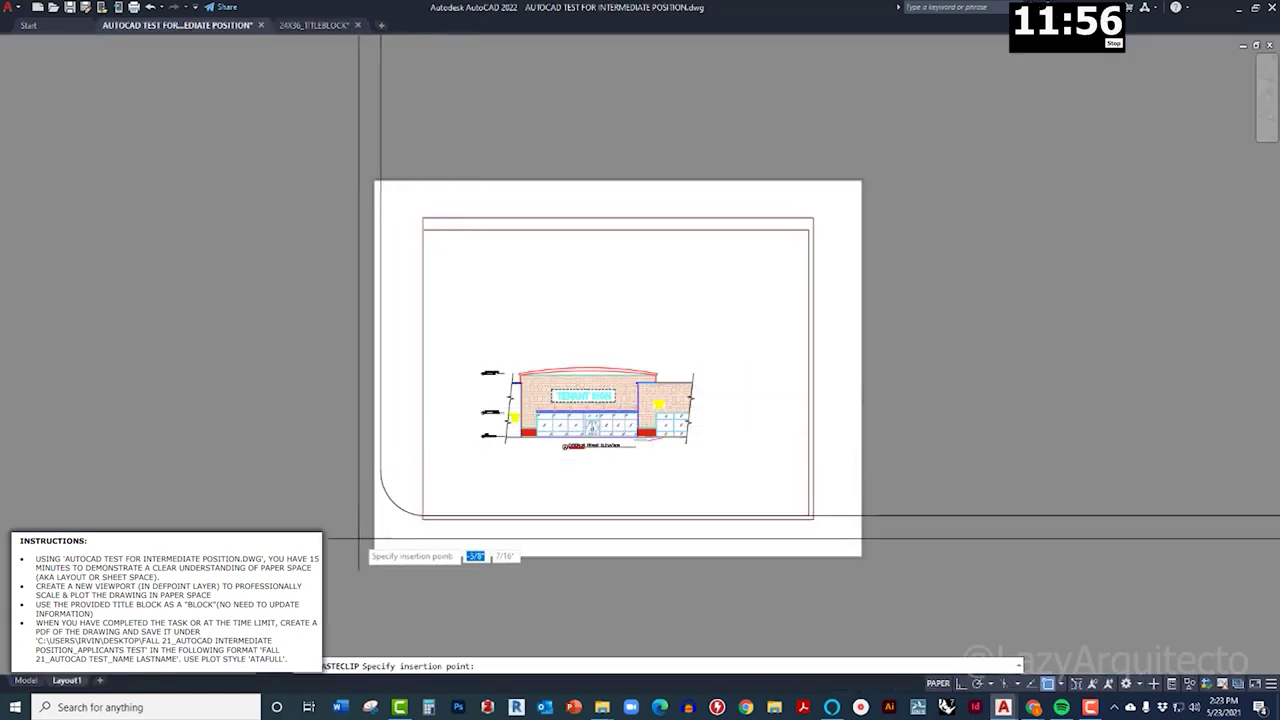
scroll(342, 548, down, 2)
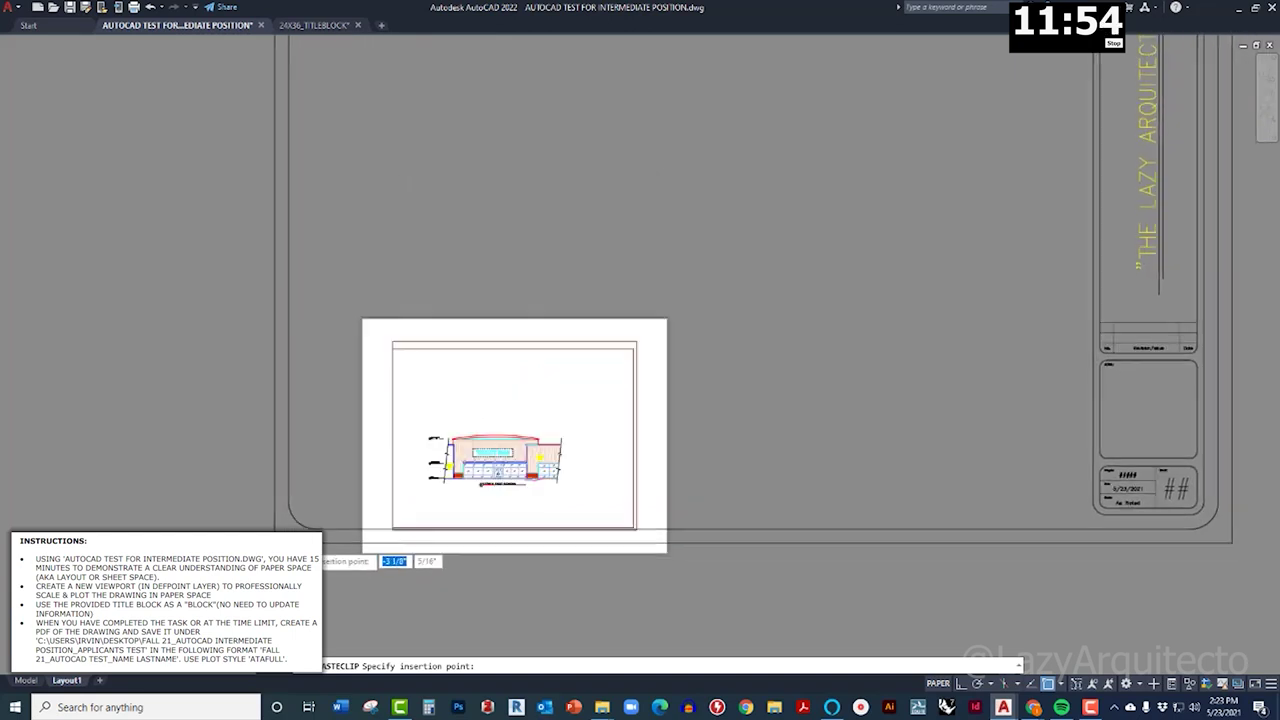
text(0)
key(Tab)
text(0)
key(Tab)
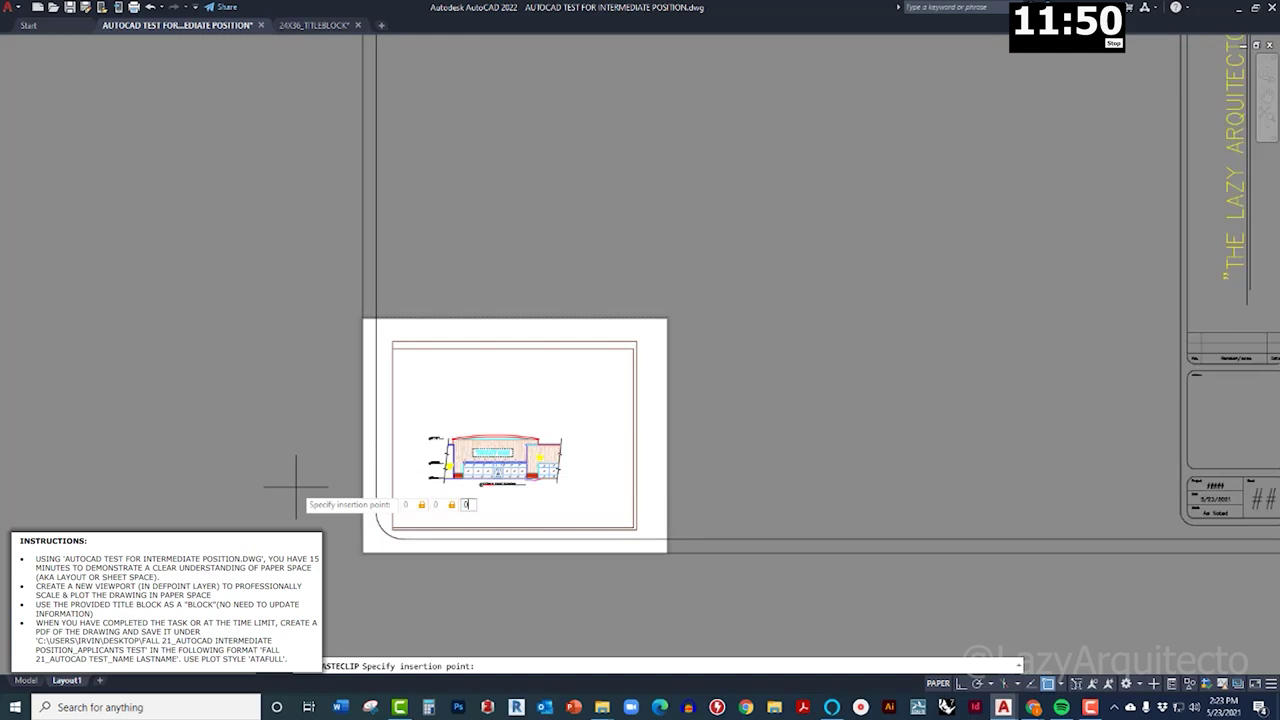
key(Return)
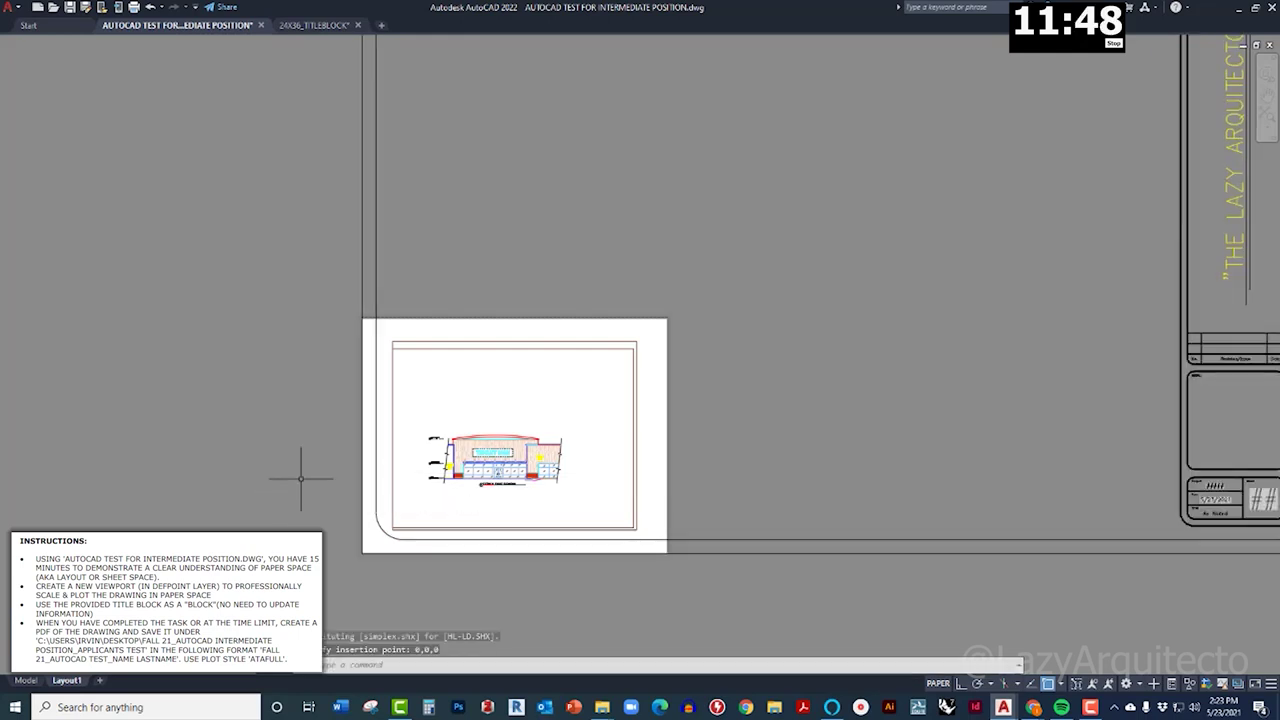
Step: Stretch the viewport's top-right corner to the title block's inner top-right border
double_click(342, 484)
scroll(795, 459, down, 2)
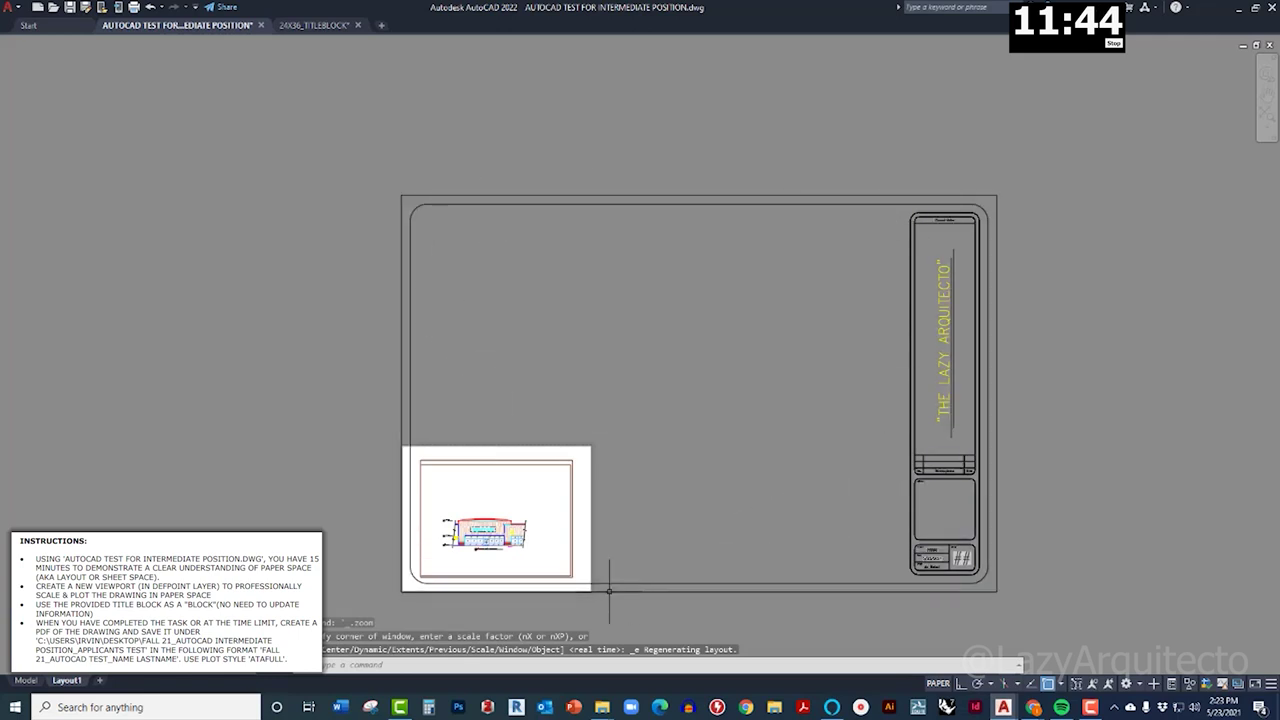
scroll(471, 535, up, 2)
scroll(471, 534, down, 2)
scroll(798, 459, up, 2)
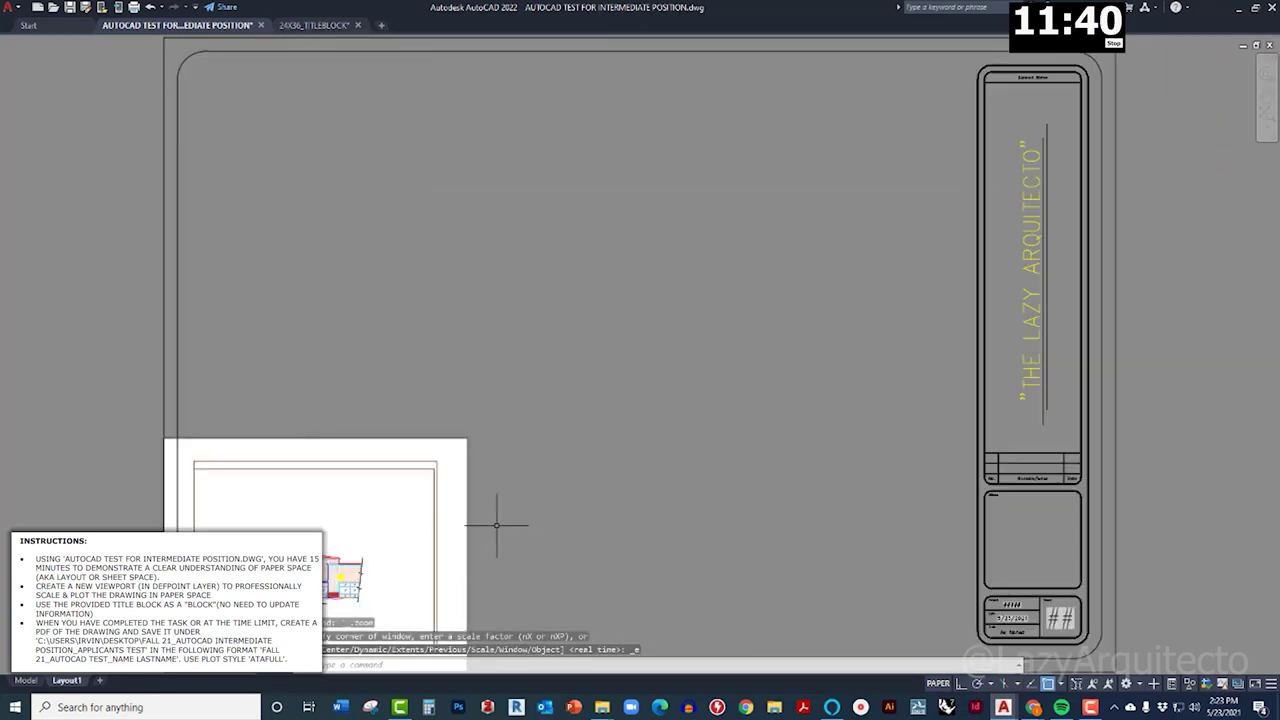
click(441, 505)
click(400, 493)
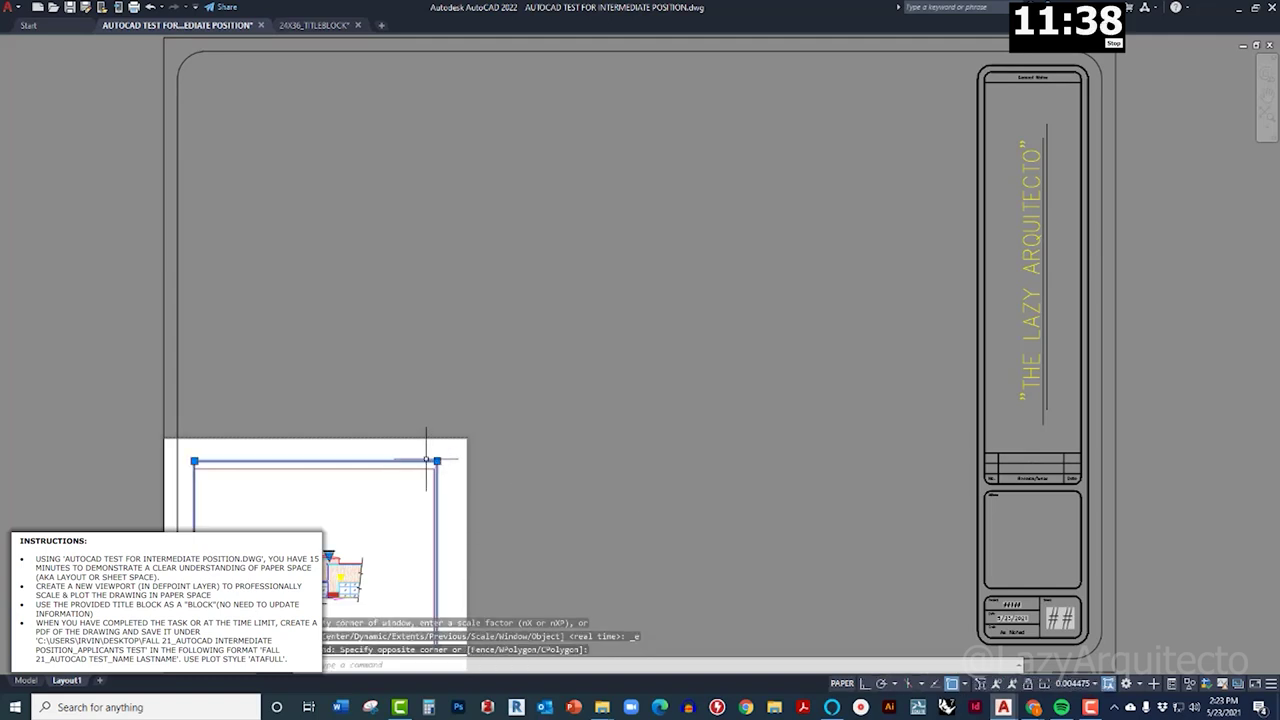
click(437, 461)
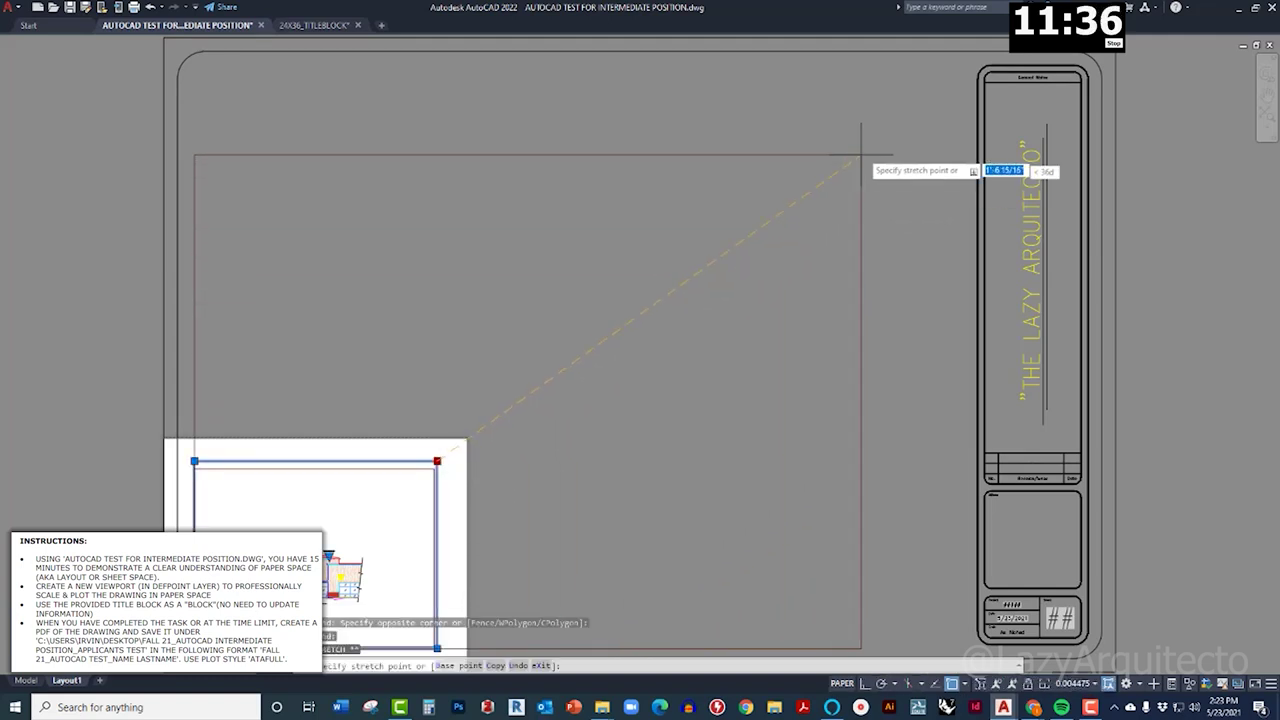
click(980, 72)
click(980, 77)
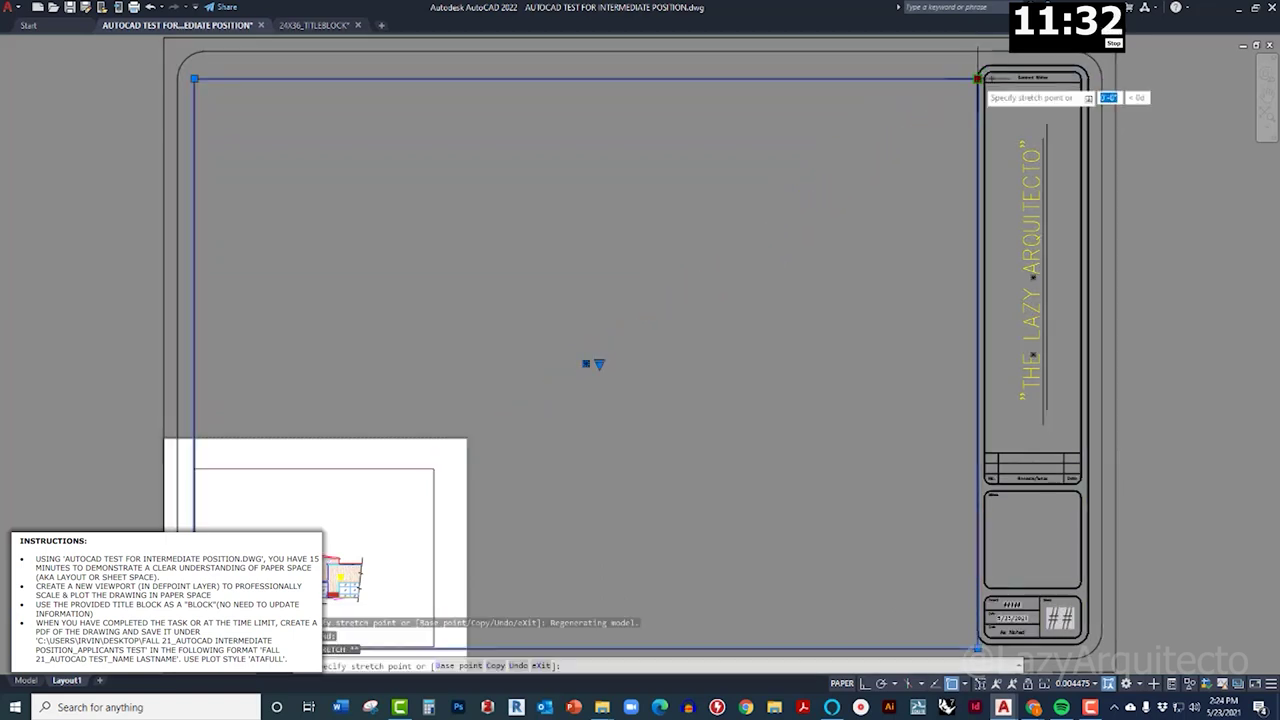
click(978, 52)
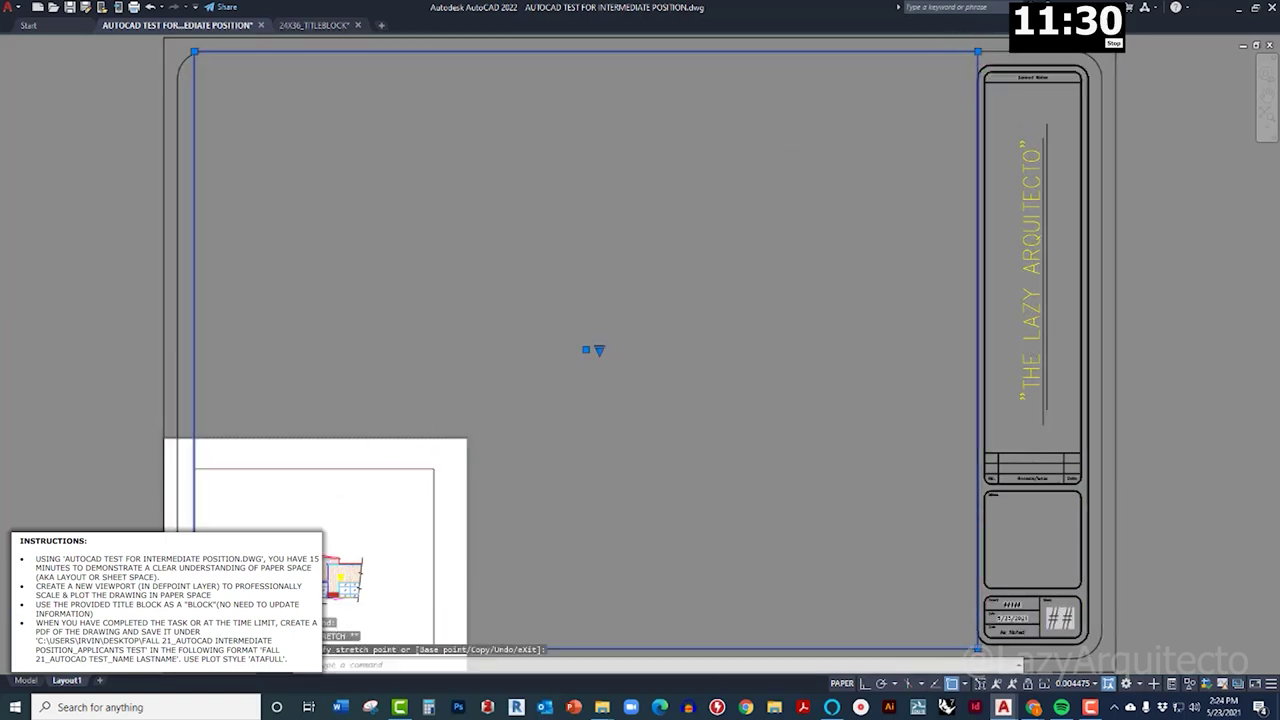
Step: Stretch the viewport's bottom-left corner to the inner border's bottom-left corner
click(194, 650)
click(177, 630)
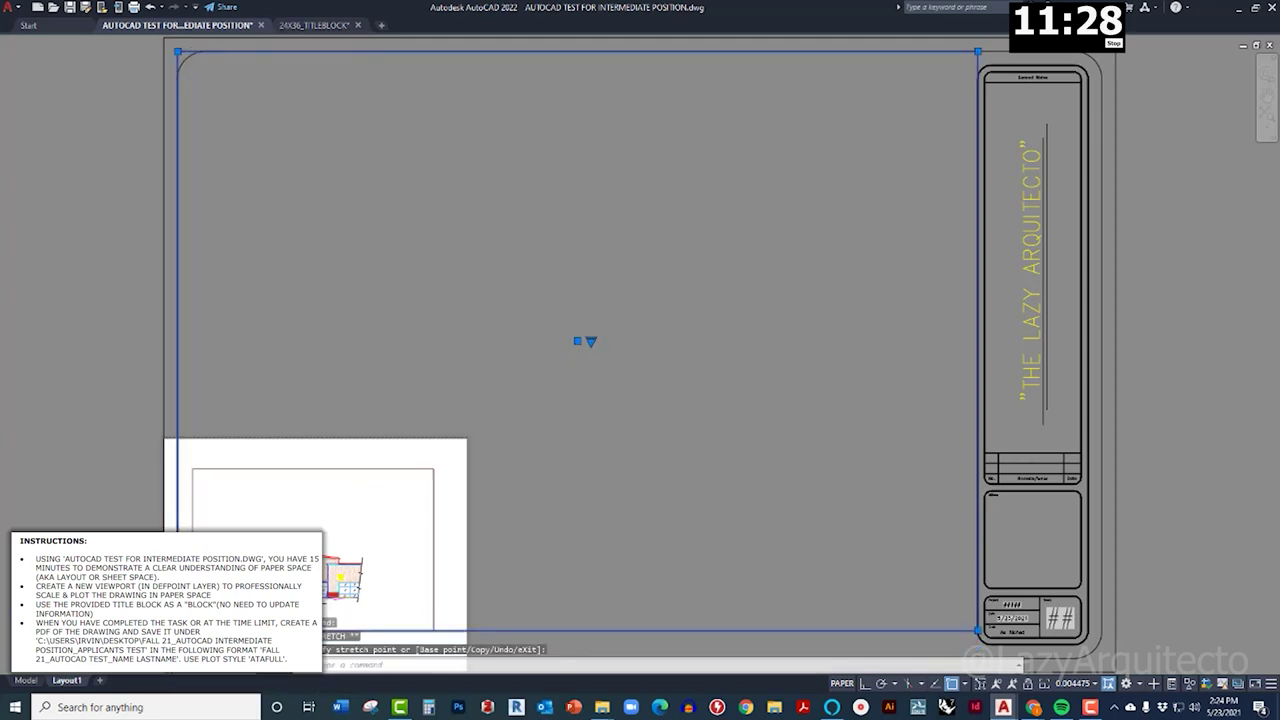
click(177, 630)
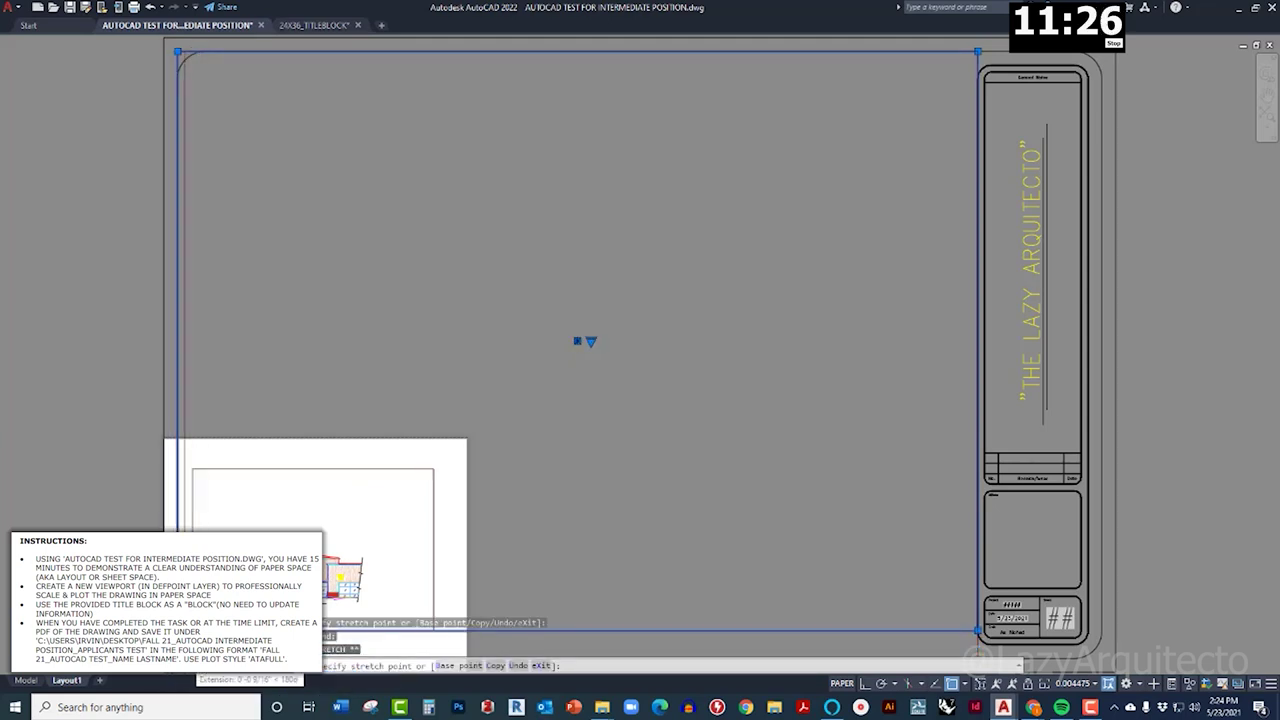
scroll(185, 665, up, 7)
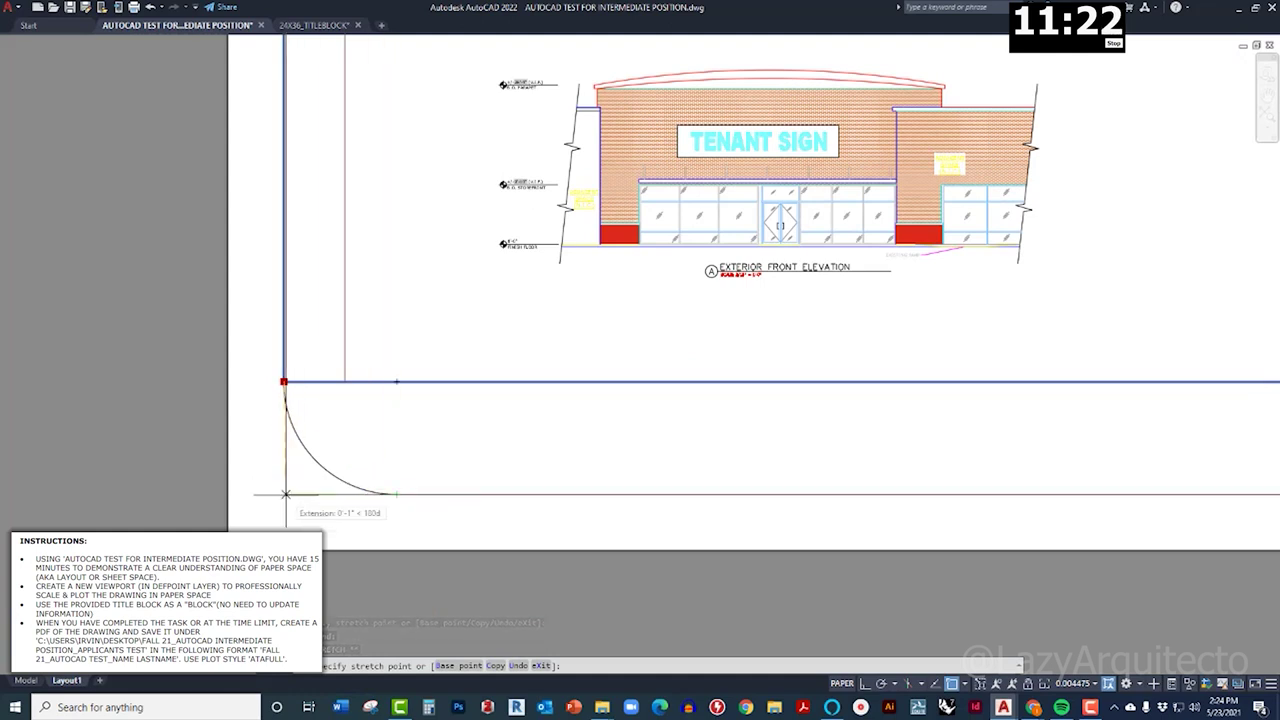
click(285, 494)
scroll(285, 494, down, 5)
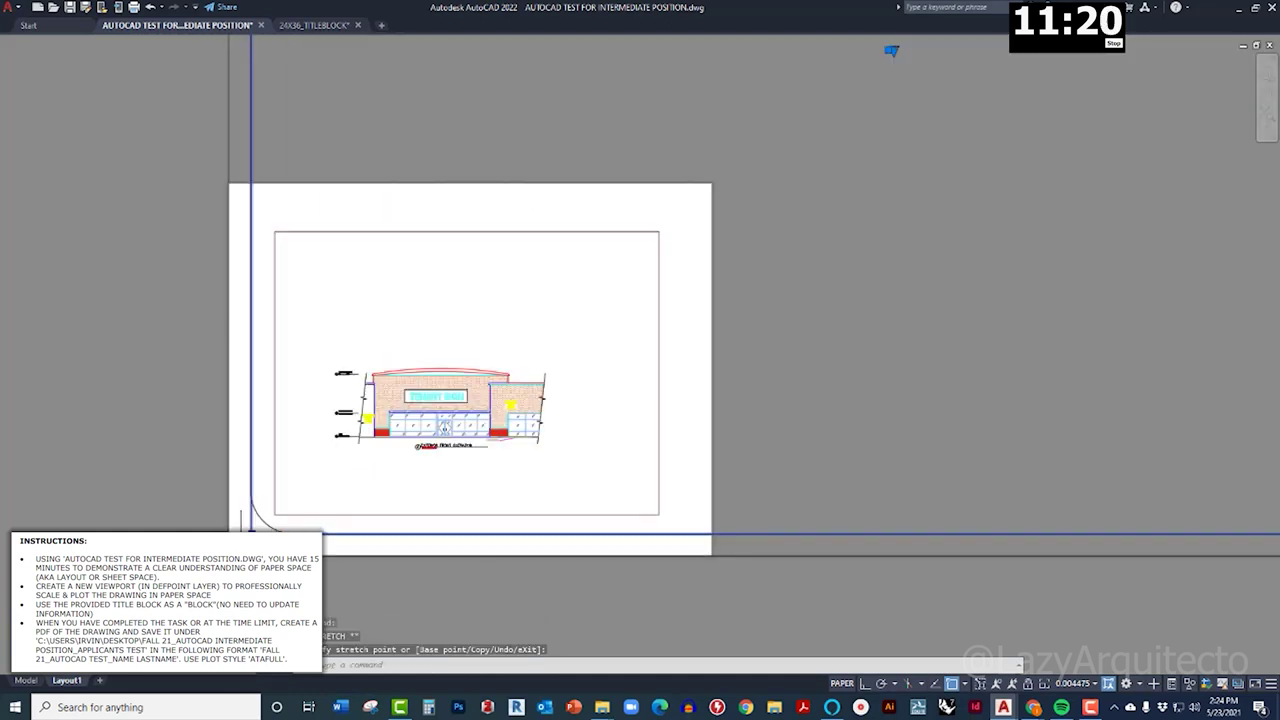
middle_click(285, 494)
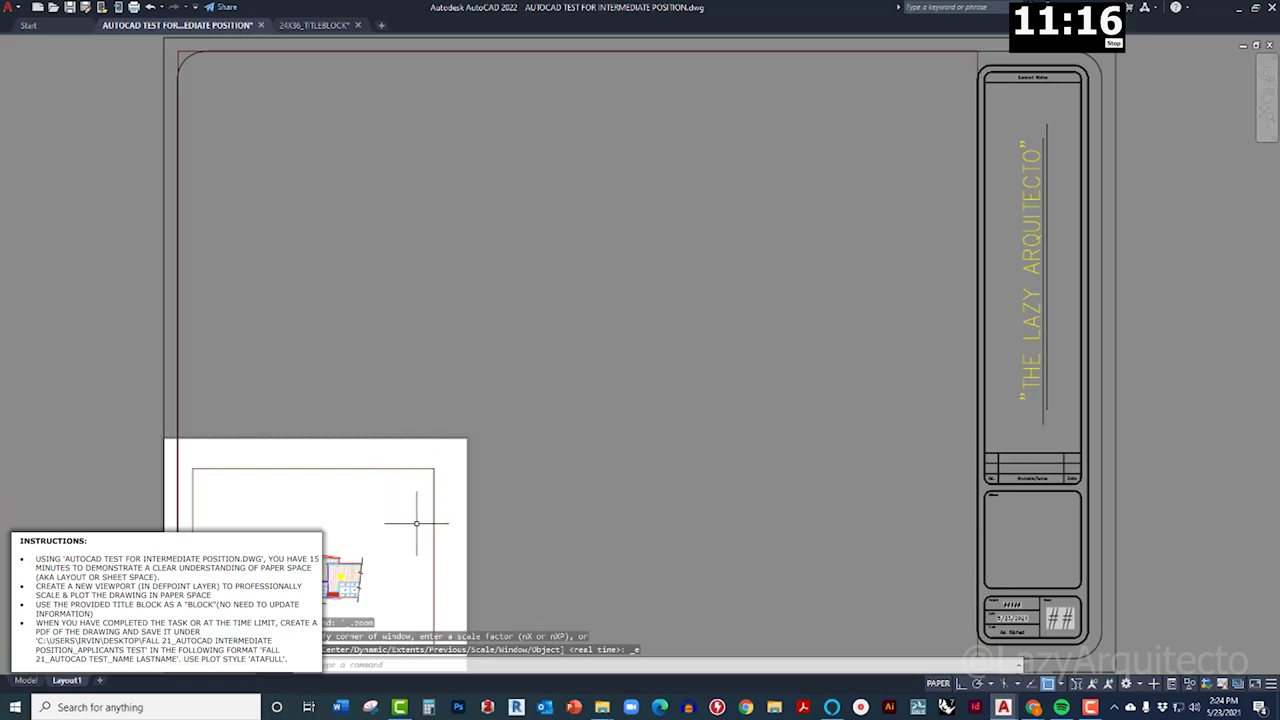
Step: Try 1/8" and 3/16" scales, settle on 1/4" = 1'-0", and centre the elevation
double_click(416, 522)
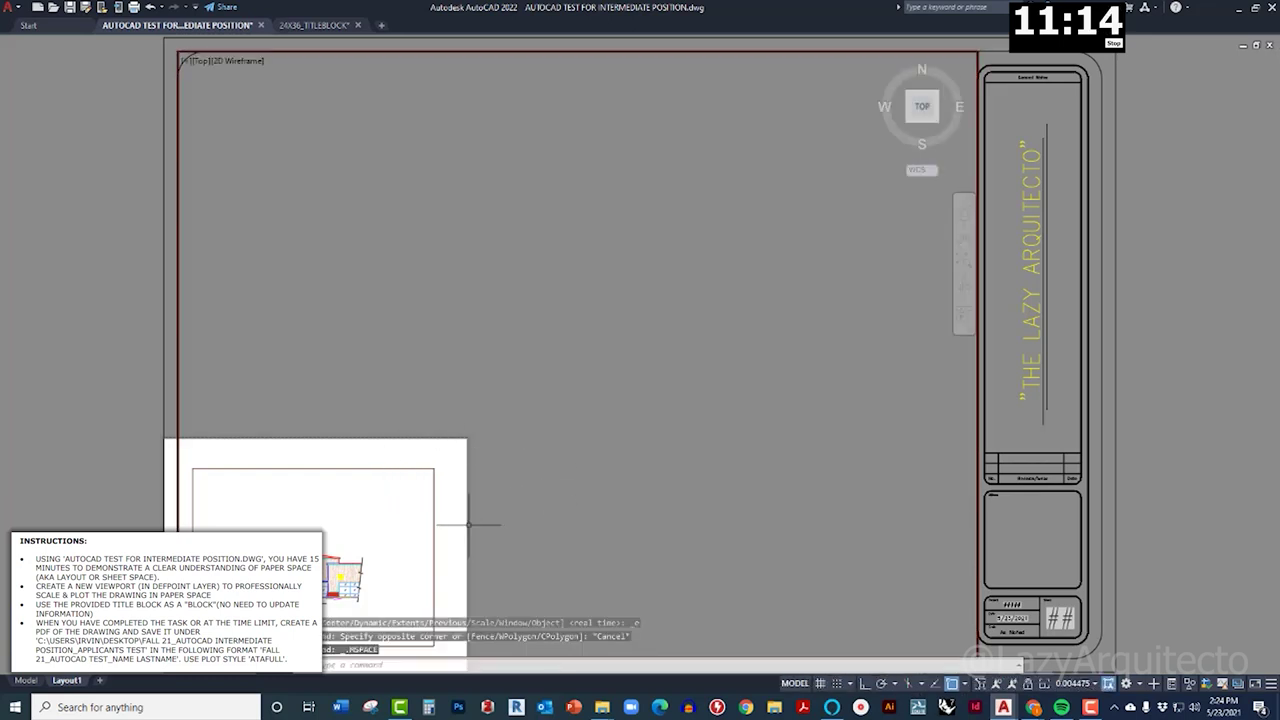
middle_drag(413, 530, 684, 414)
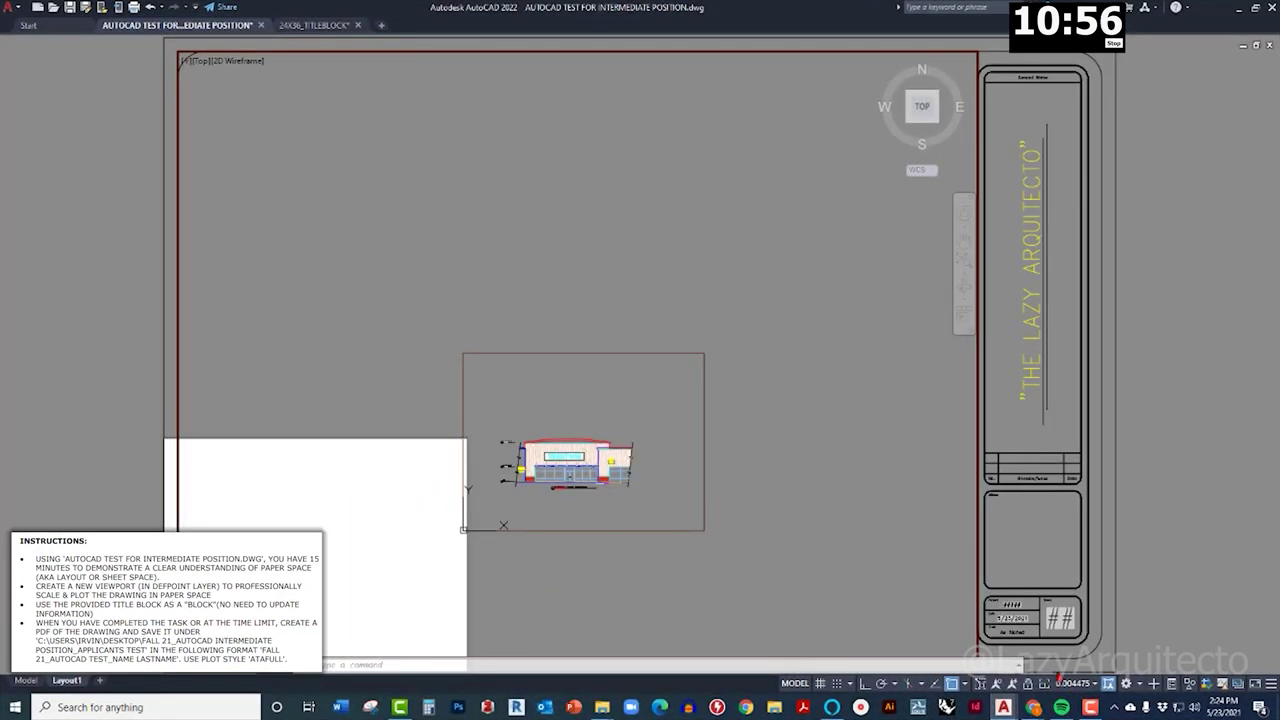
click(1074, 683)
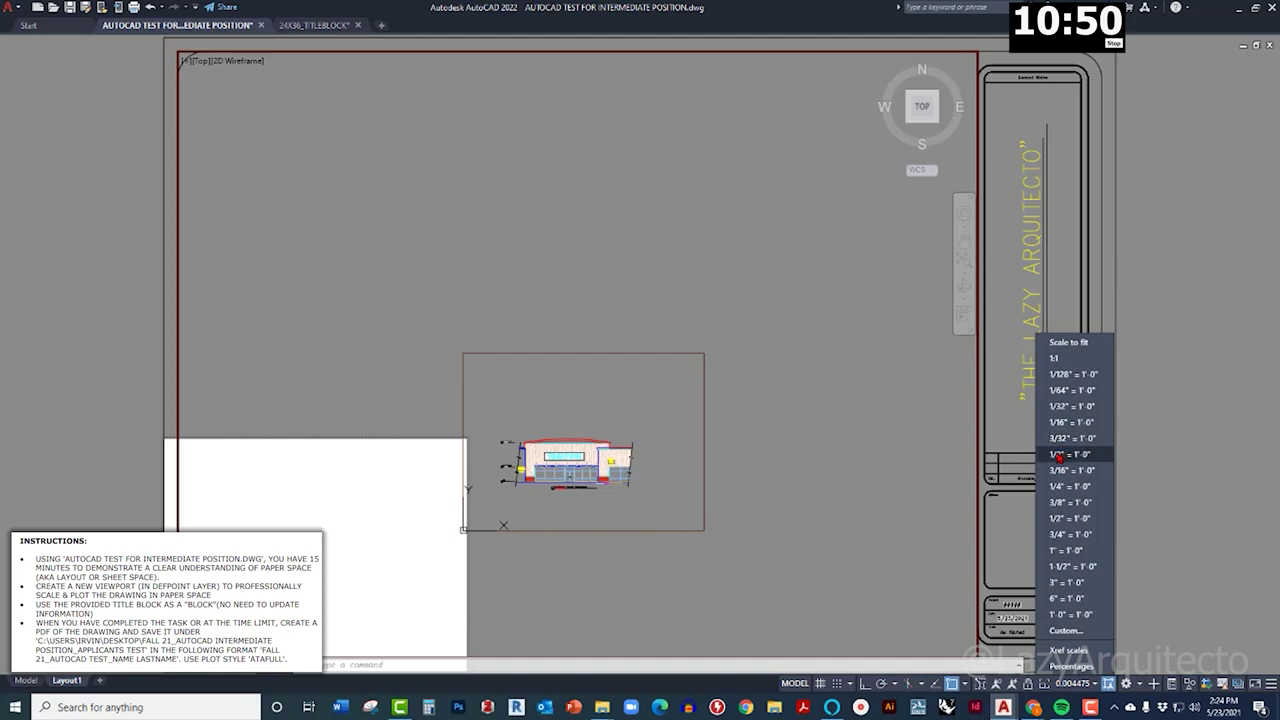
click(1058, 455)
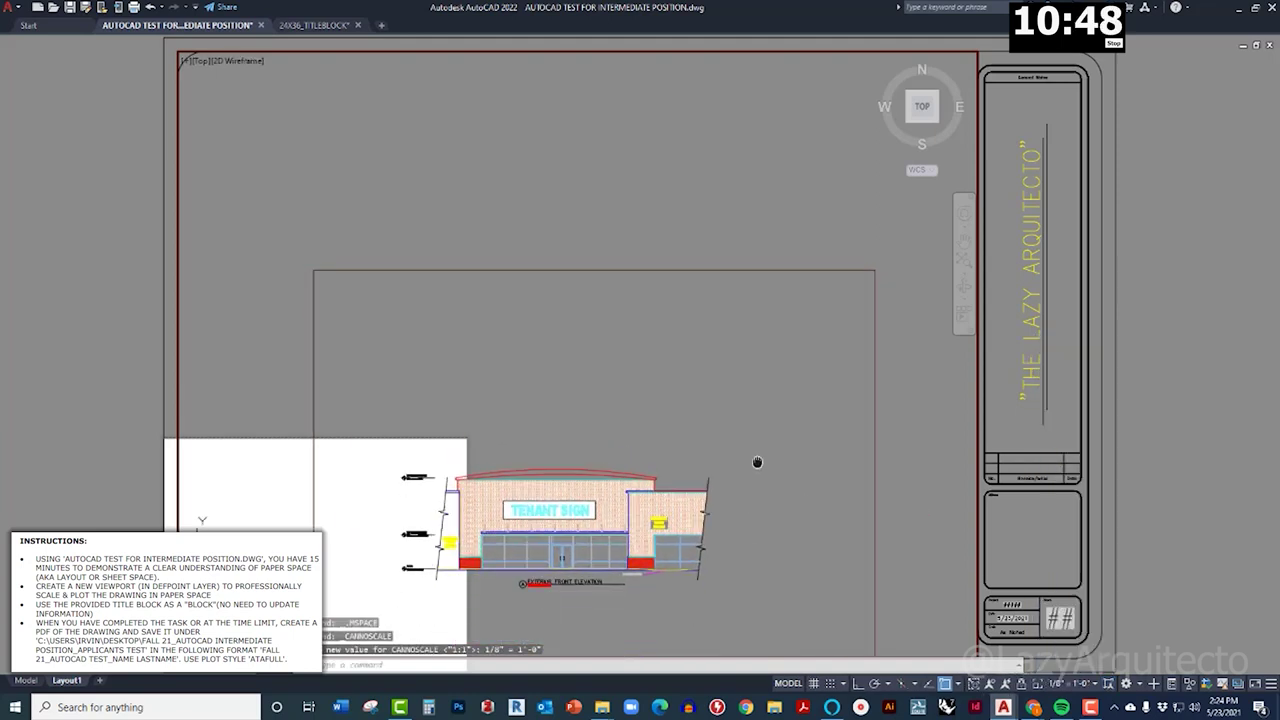
middle_drag(757, 459, 774, 339)
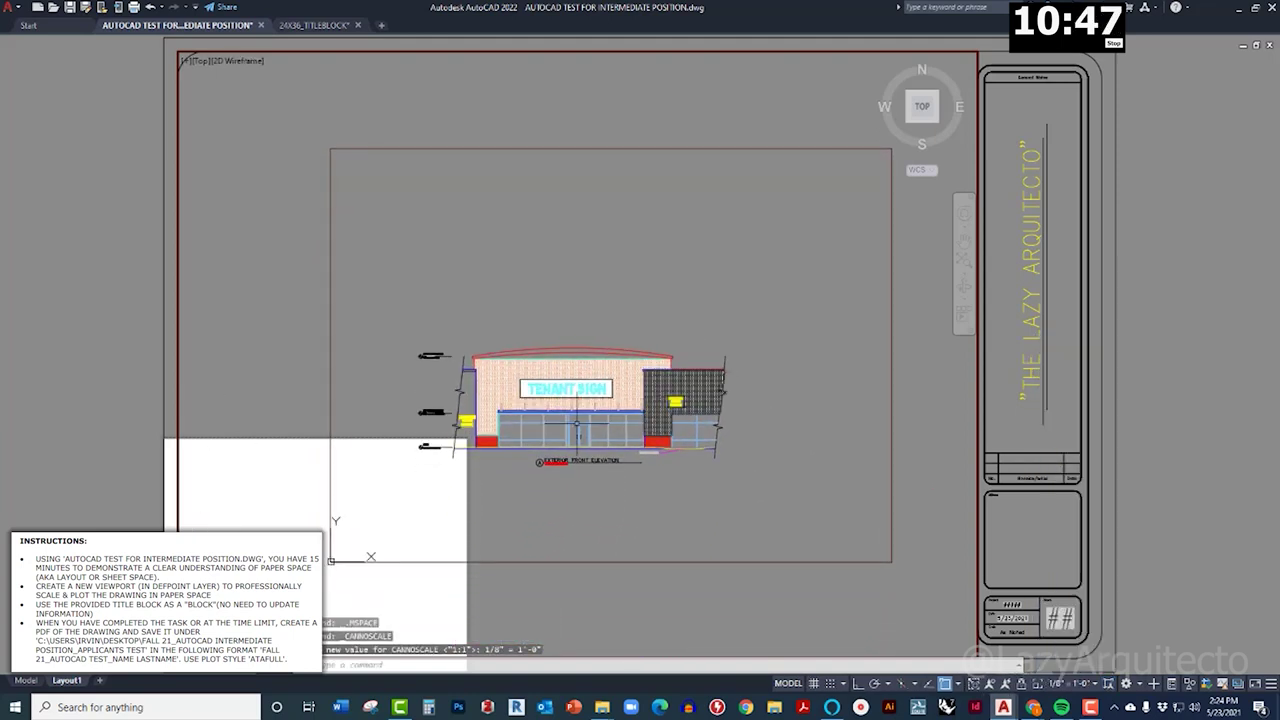
click(1082, 683)
click(1050, 480)
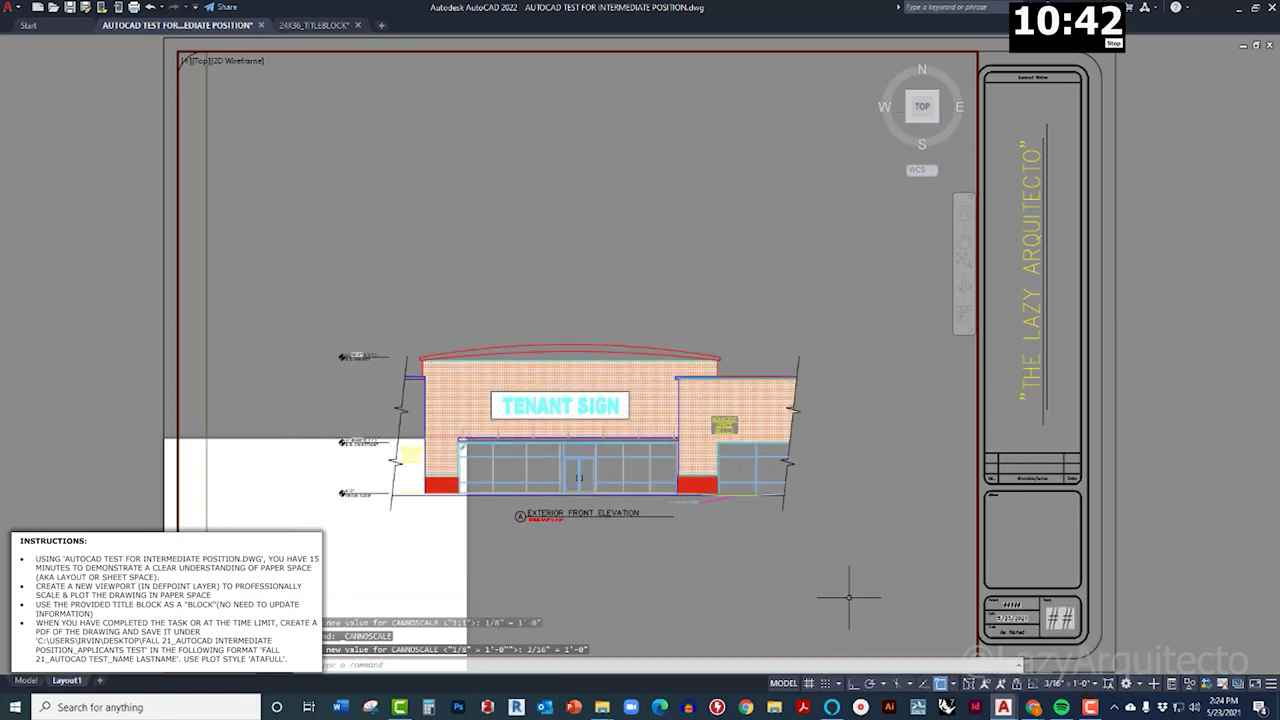
click(1052, 684)
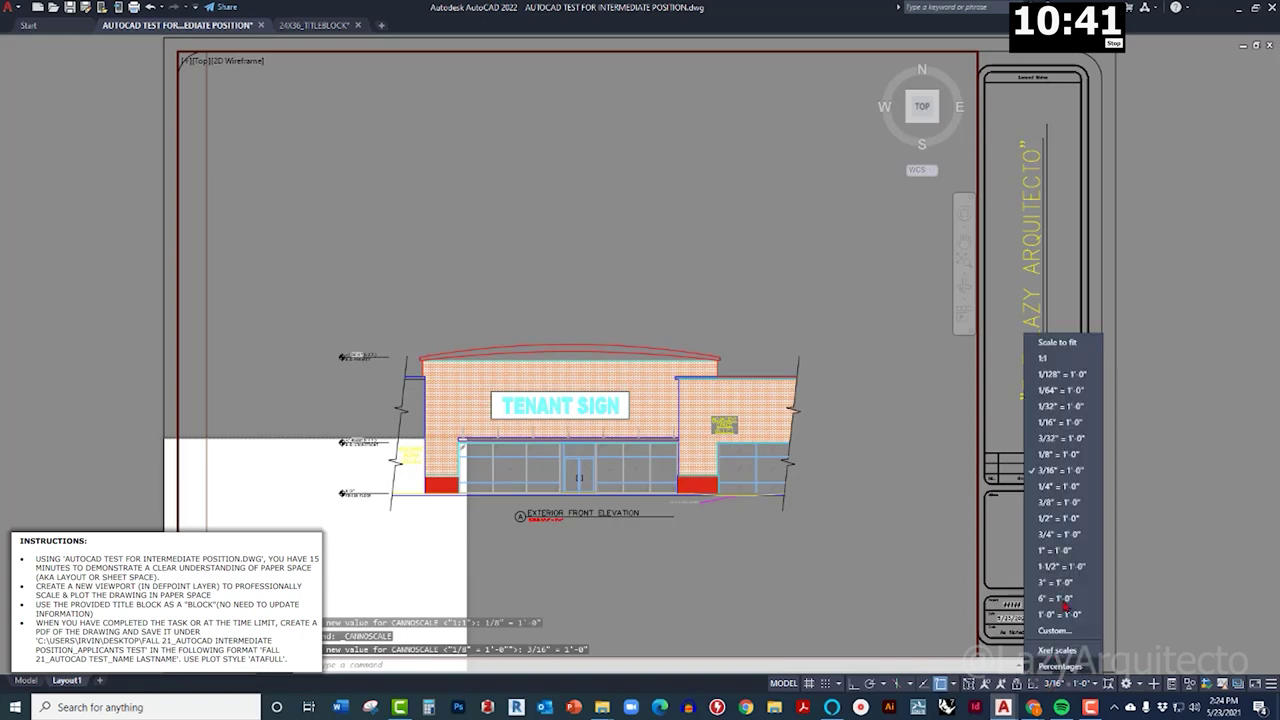
click(1052, 487)
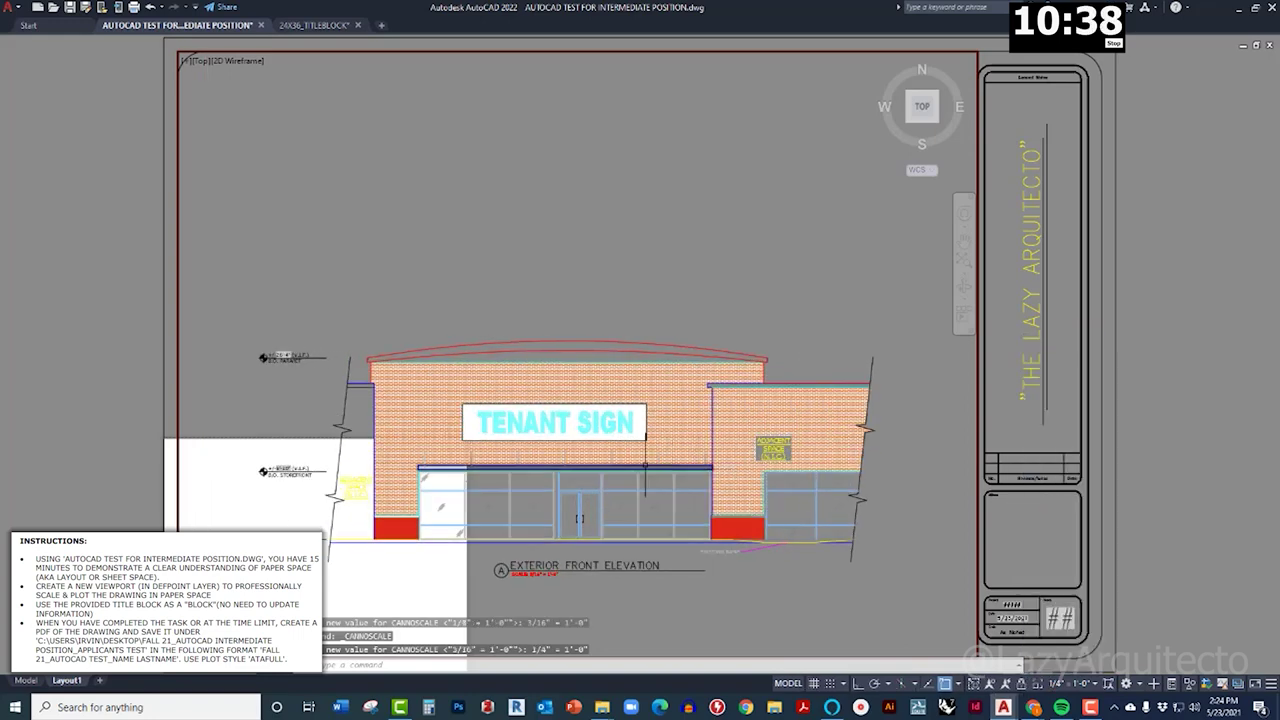
middle_drag(636, 471, 642, 503)
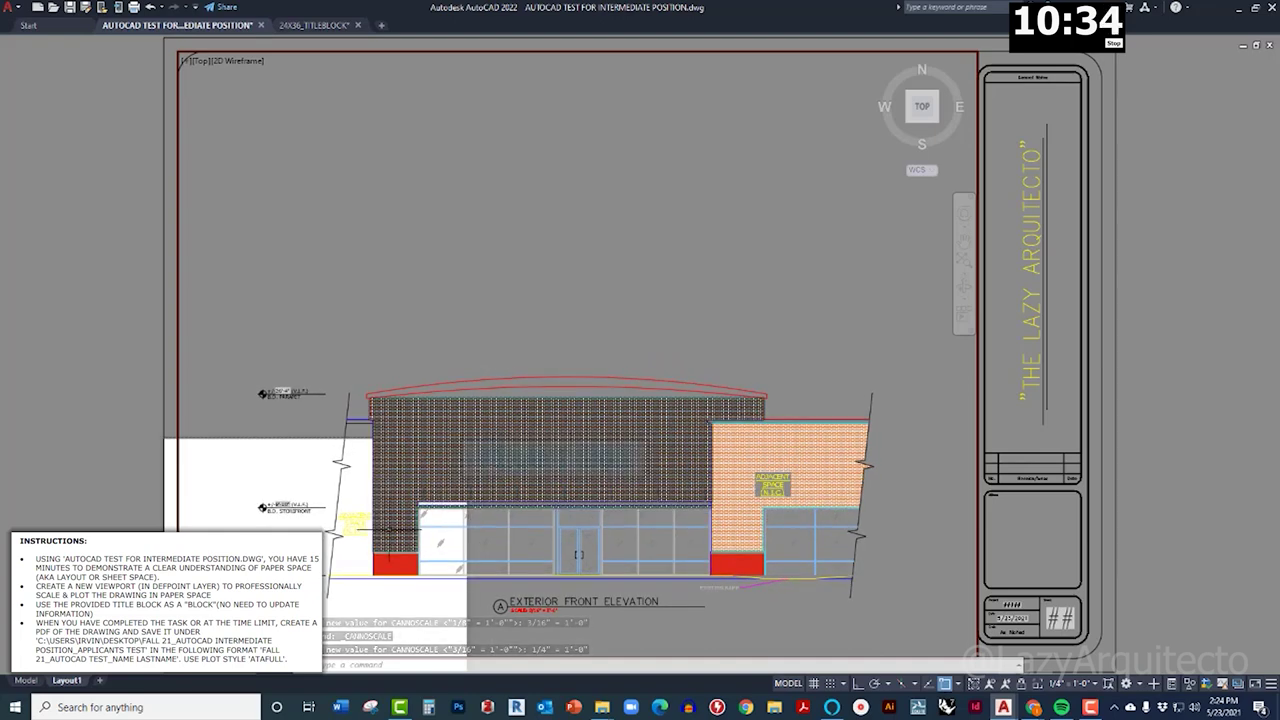
double_click(100, 460)
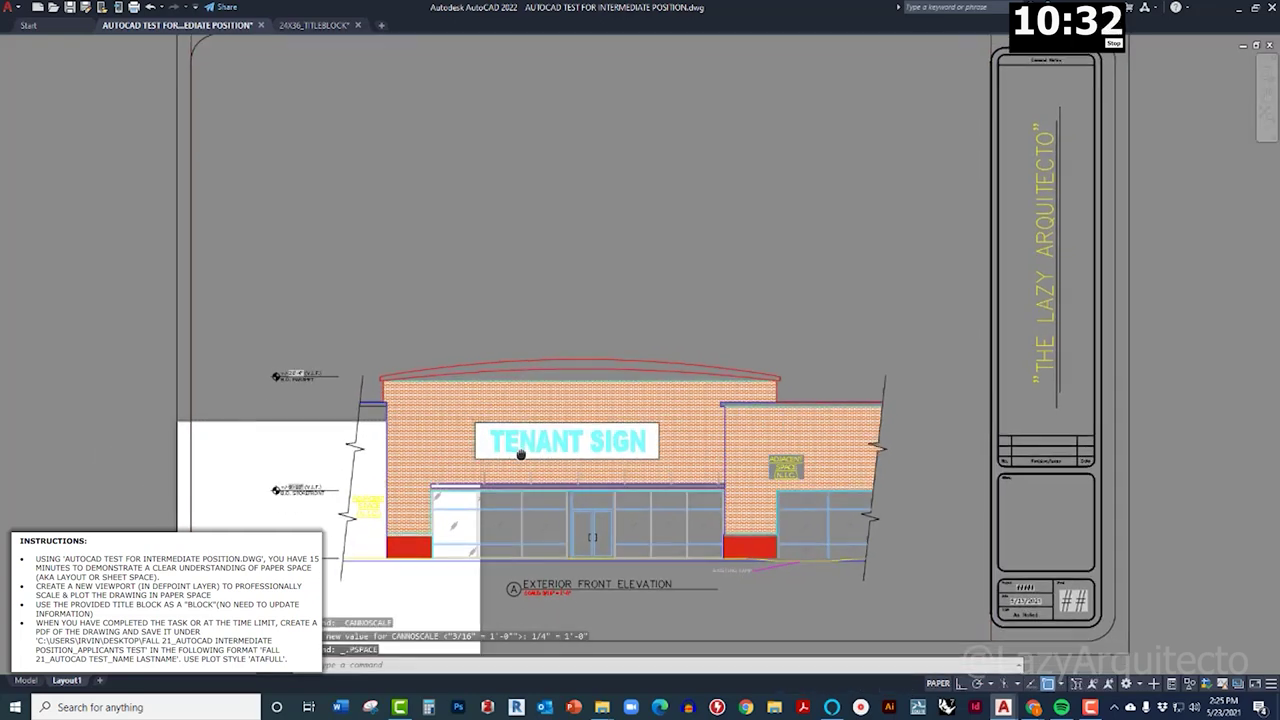
Step: Zoom out to the full sheet and save the drawing with Ctrl+S
middle_click(100, 460)
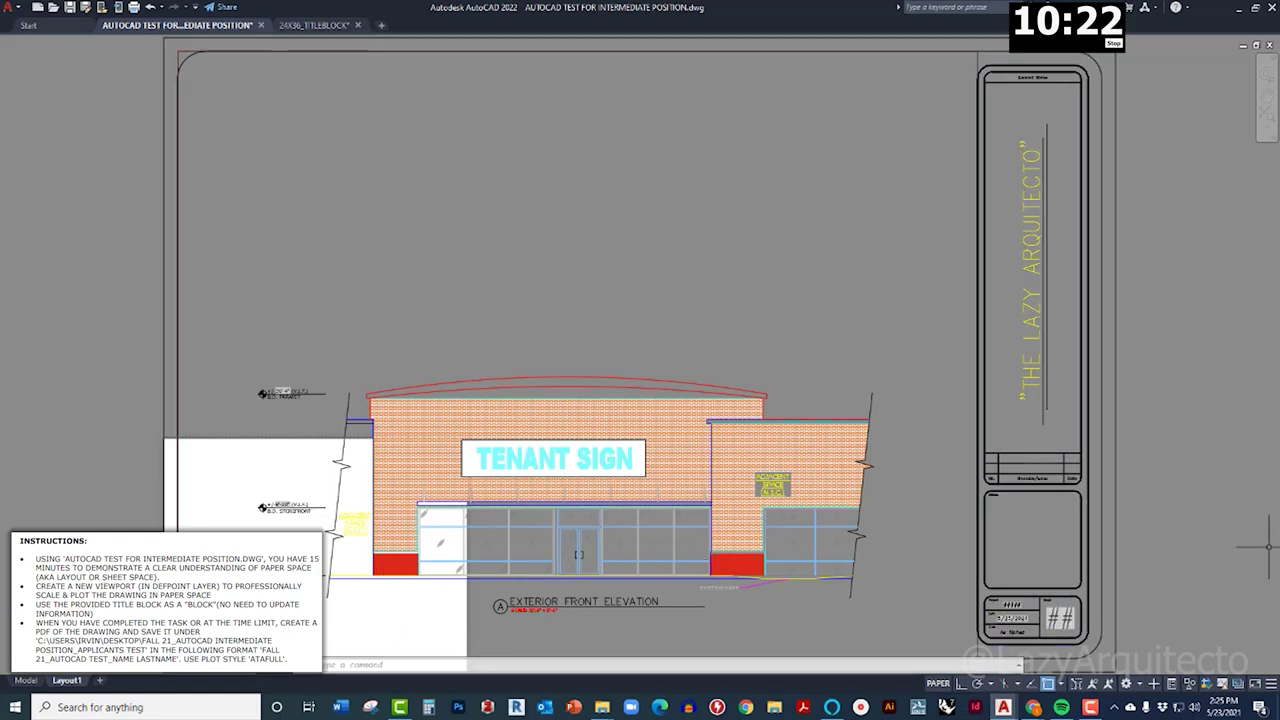
key(ctrl+s)
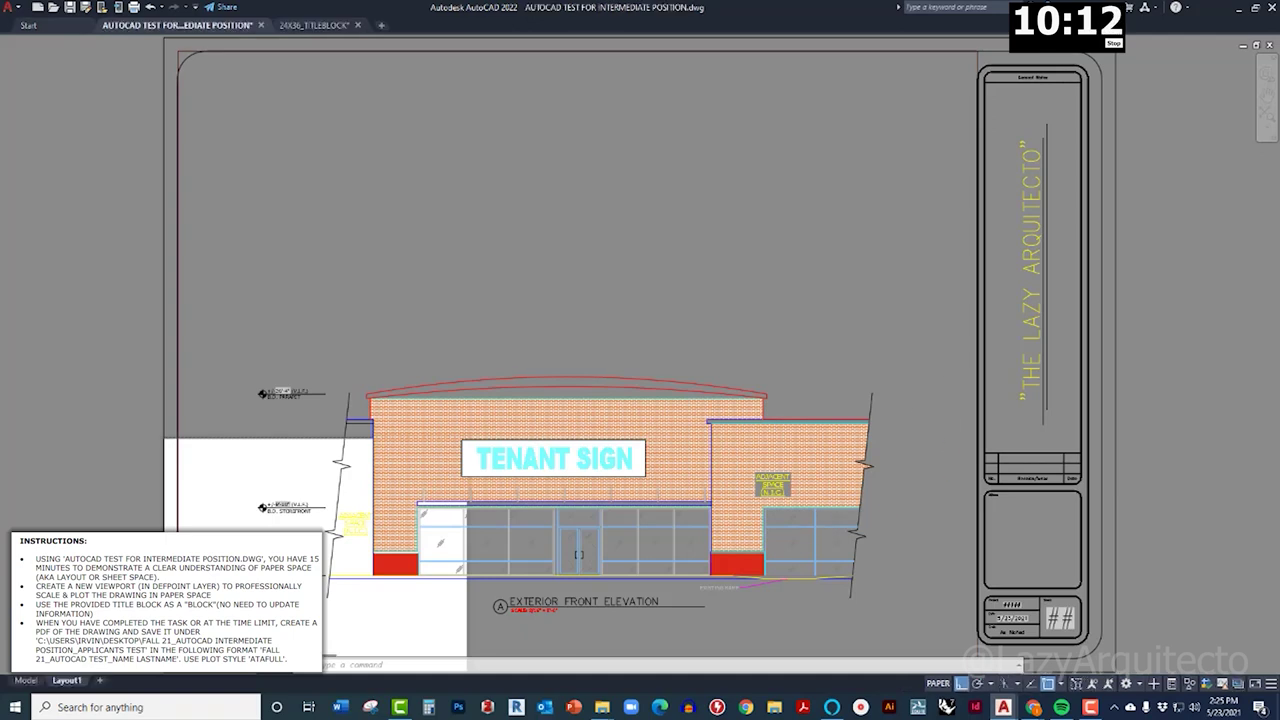
Step: Check the title block's and viewport's properties in the Properties palette, then clear the selection
click(978, 430)
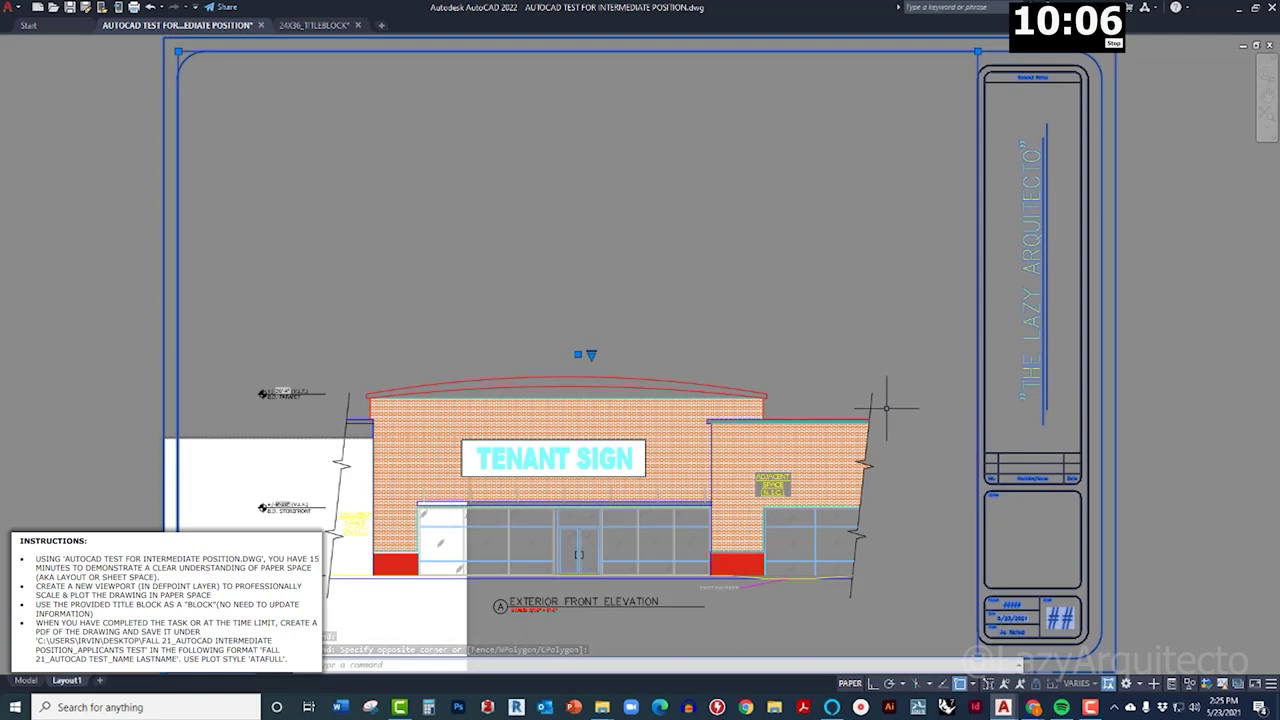
text(PR)
key(Return)
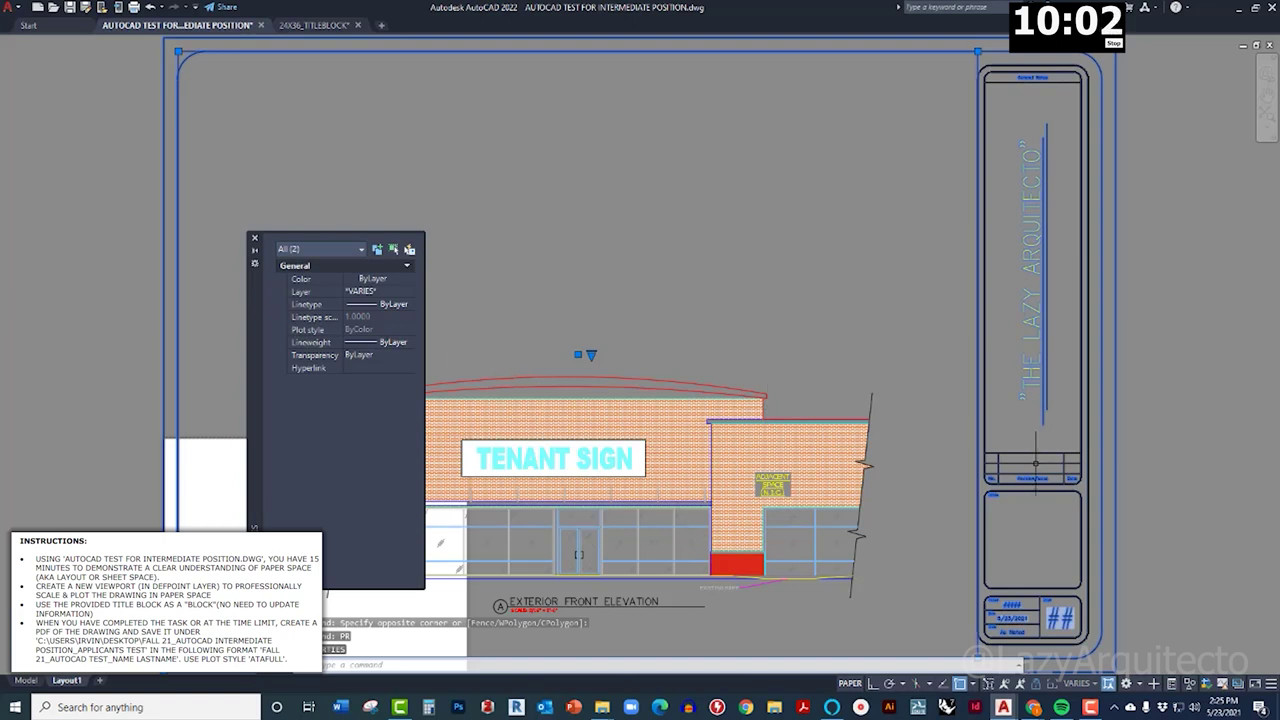
key(Escape)
click(454, 346)
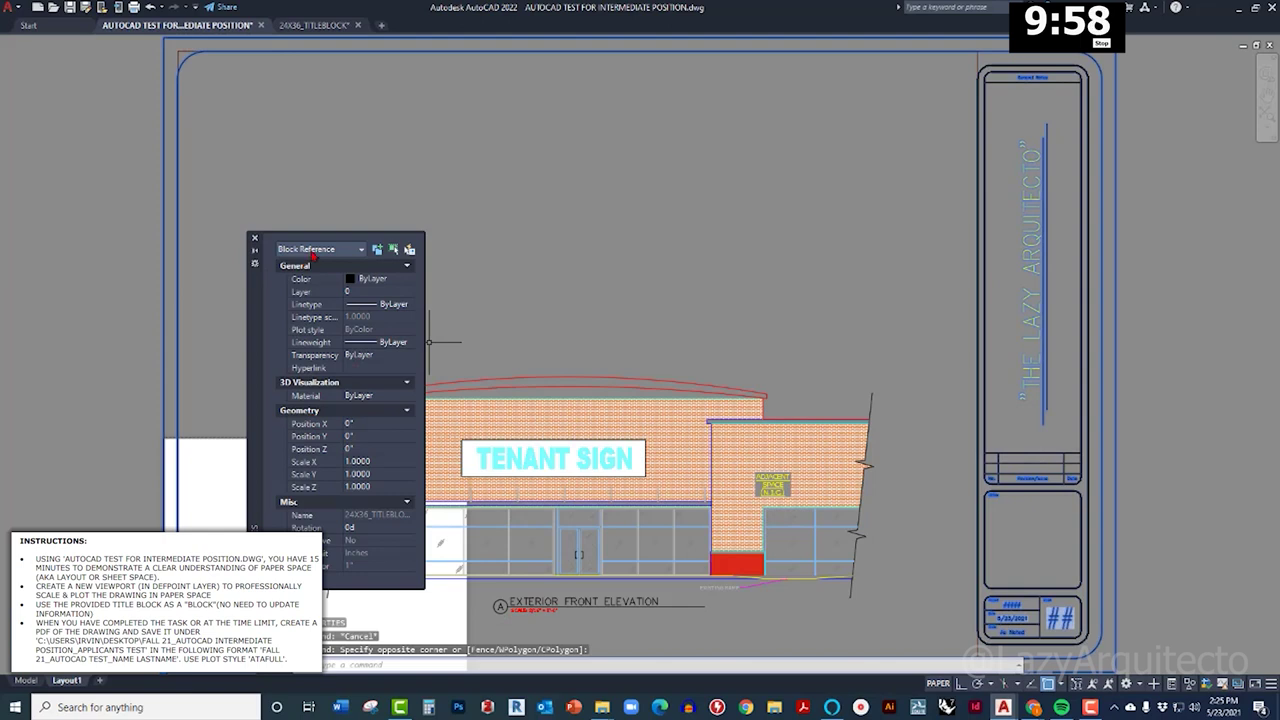
click(254, 238)
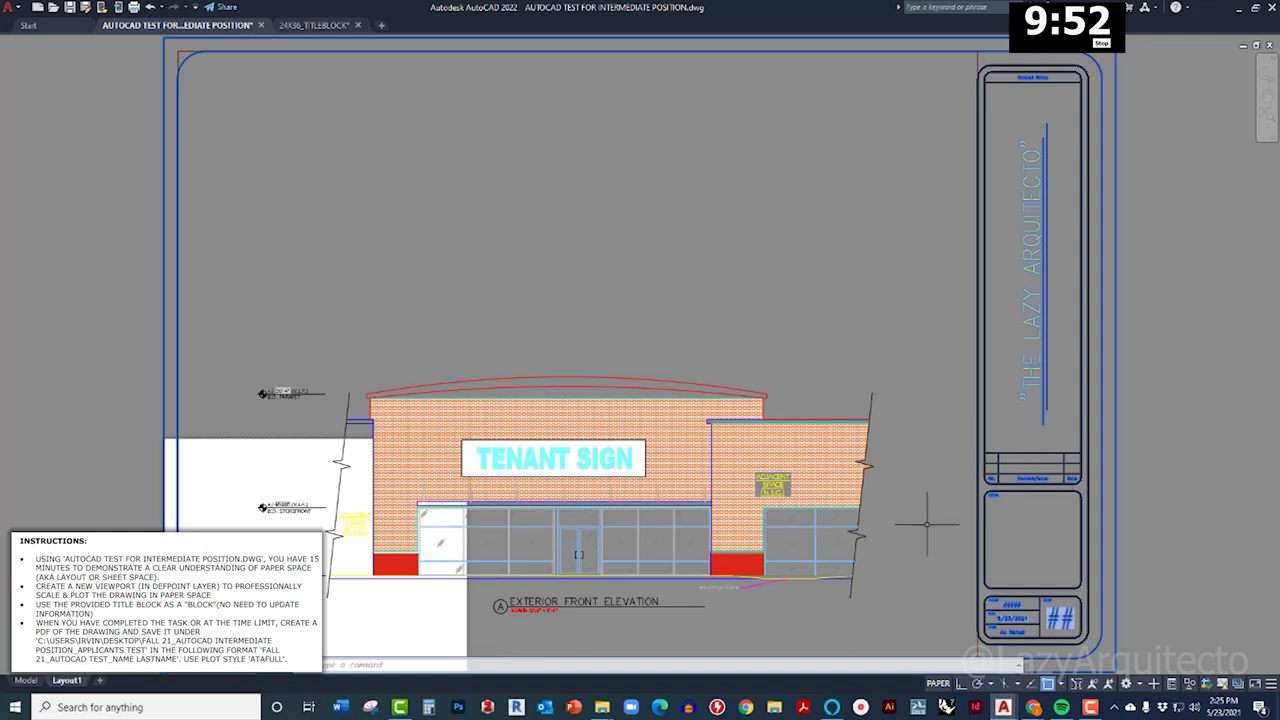
click(940, 522)
key(Escape)
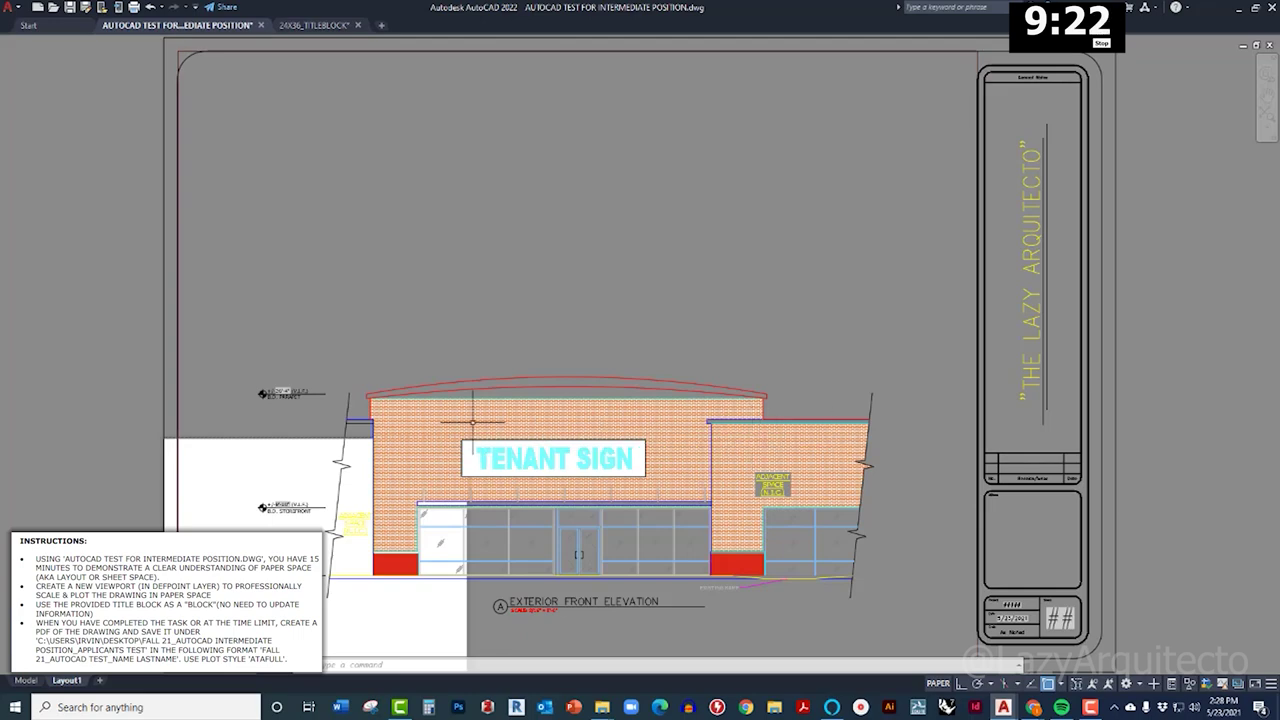
Step: Configure Layout1's plot for DWG To PDF.pc3, ARCH D 24x36, Extents, centred, with ATAfull.ctb style
key(ctrl+p)
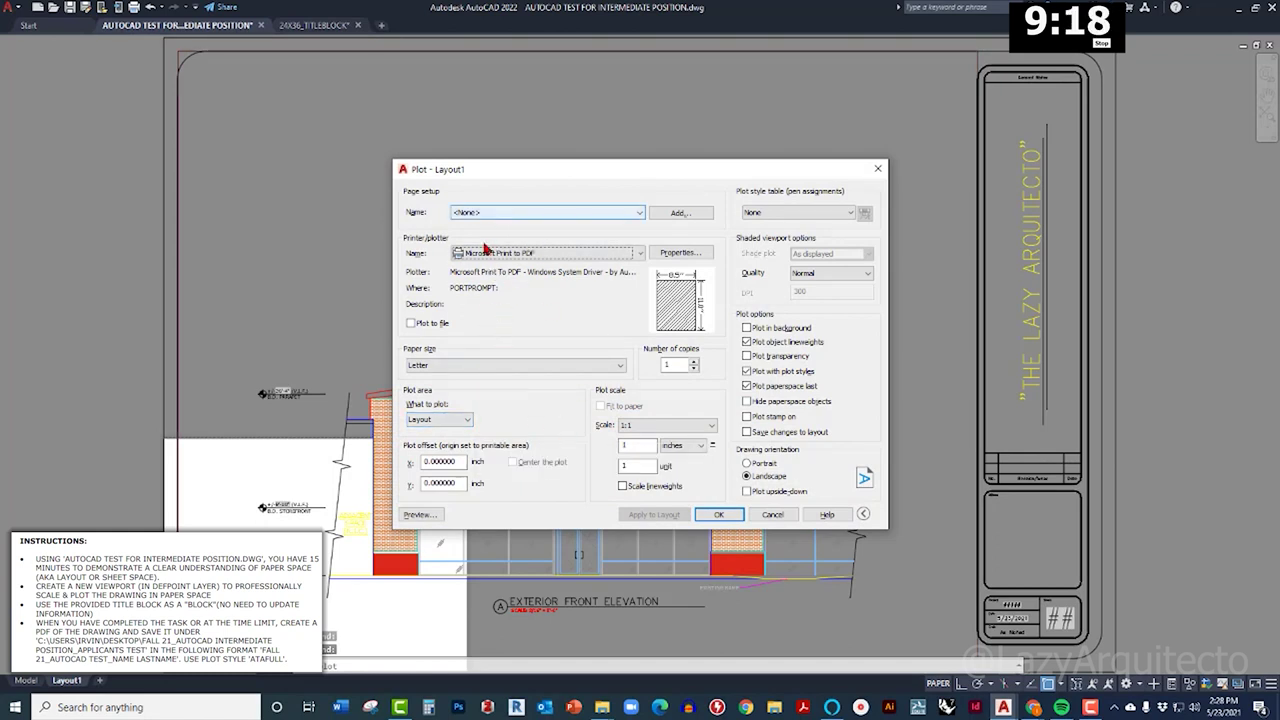
click(485, 254)
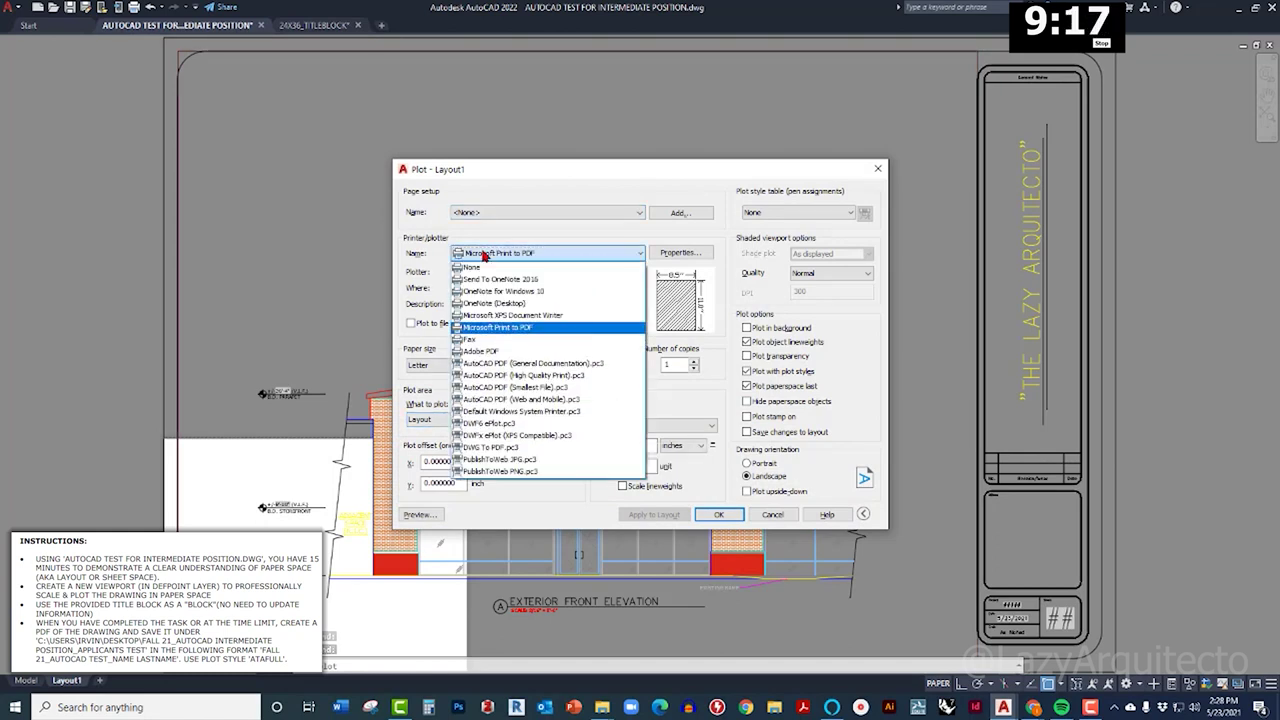
click(500, 448)
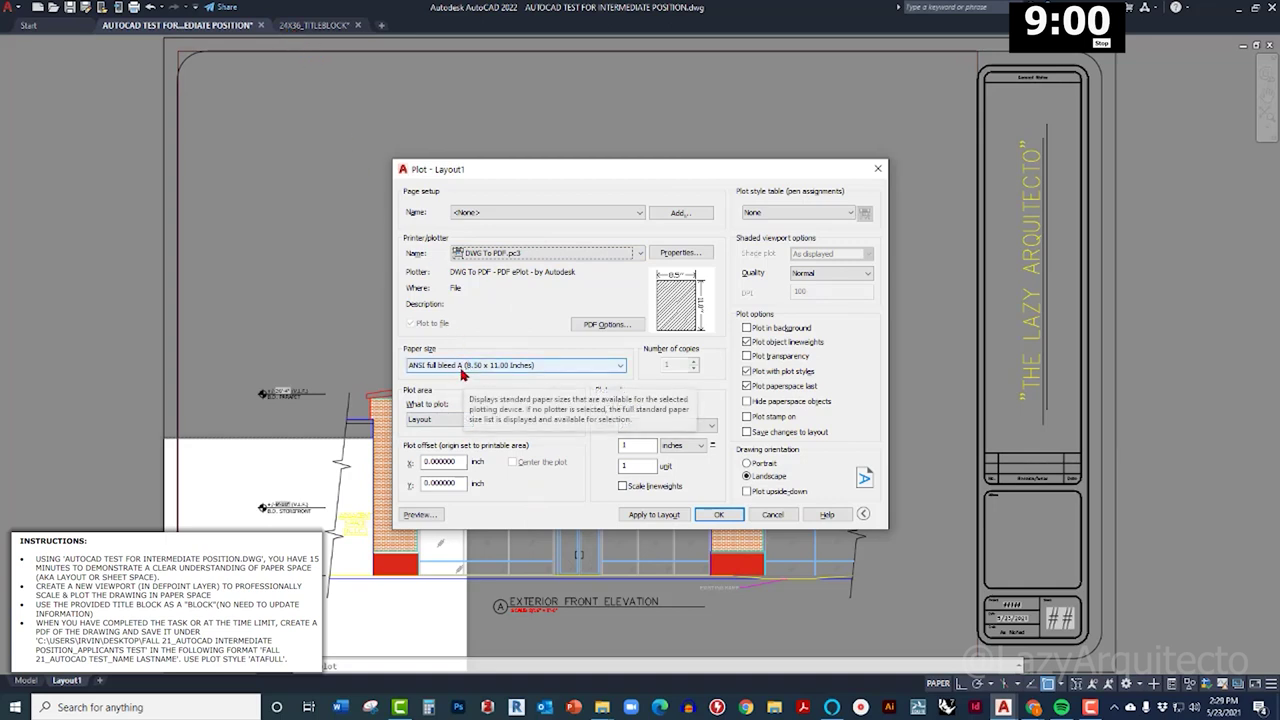
click(462, 368)
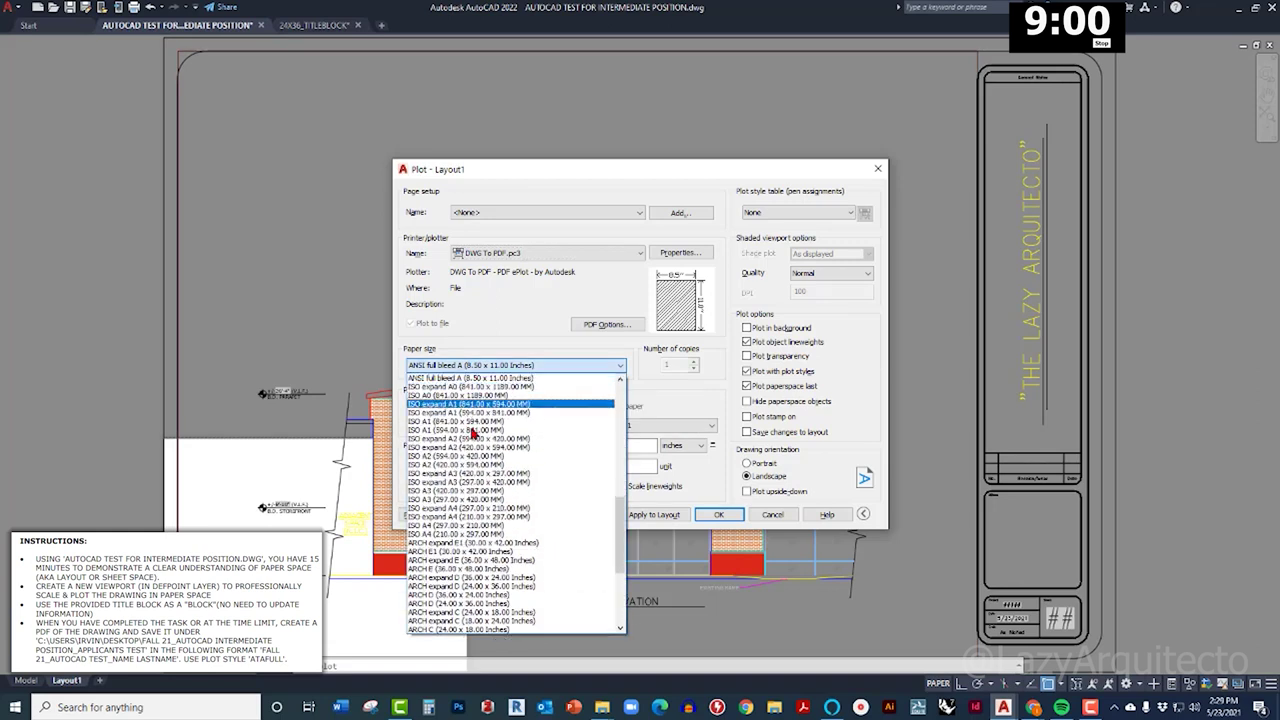
click(455, 607)
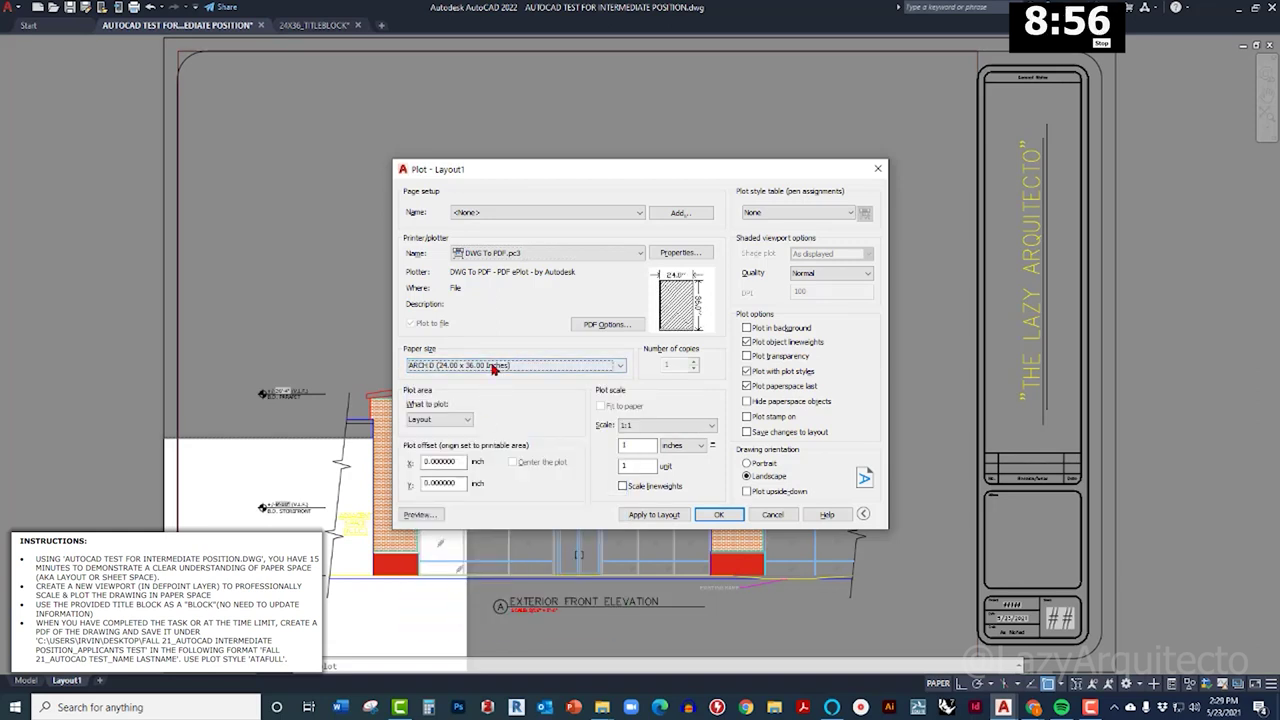
click(440, 419)
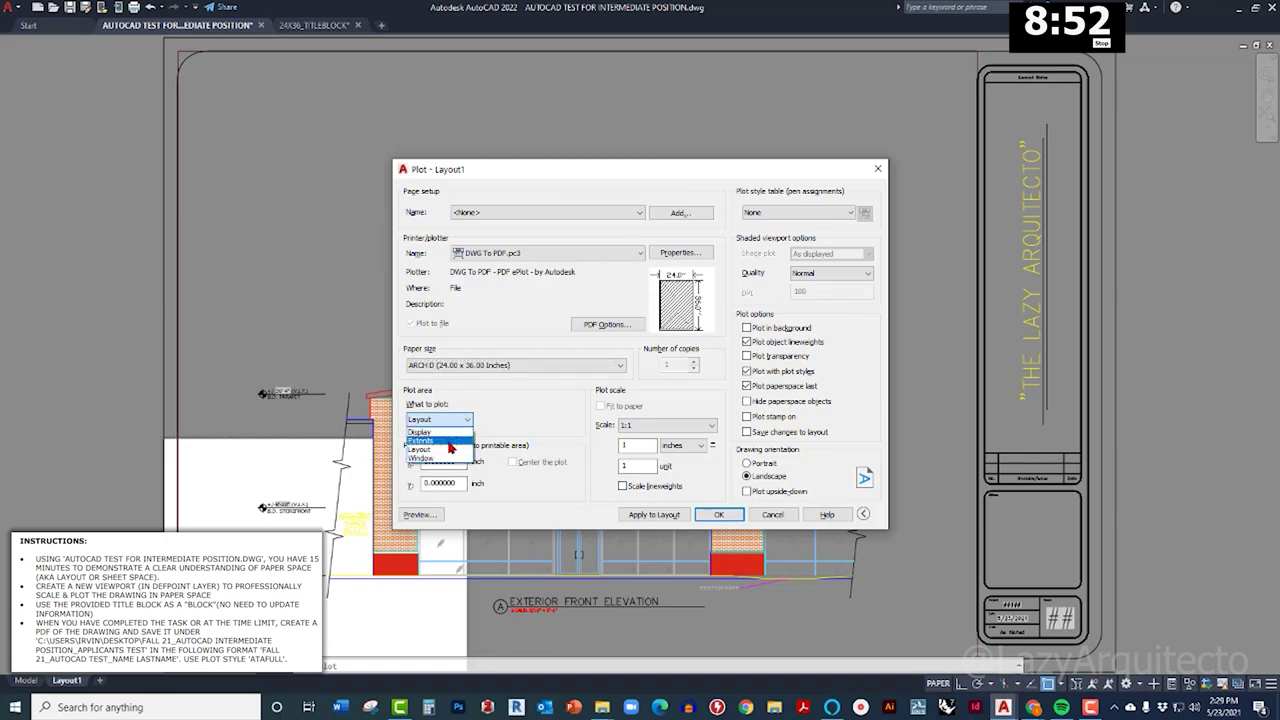
click(449, 443)
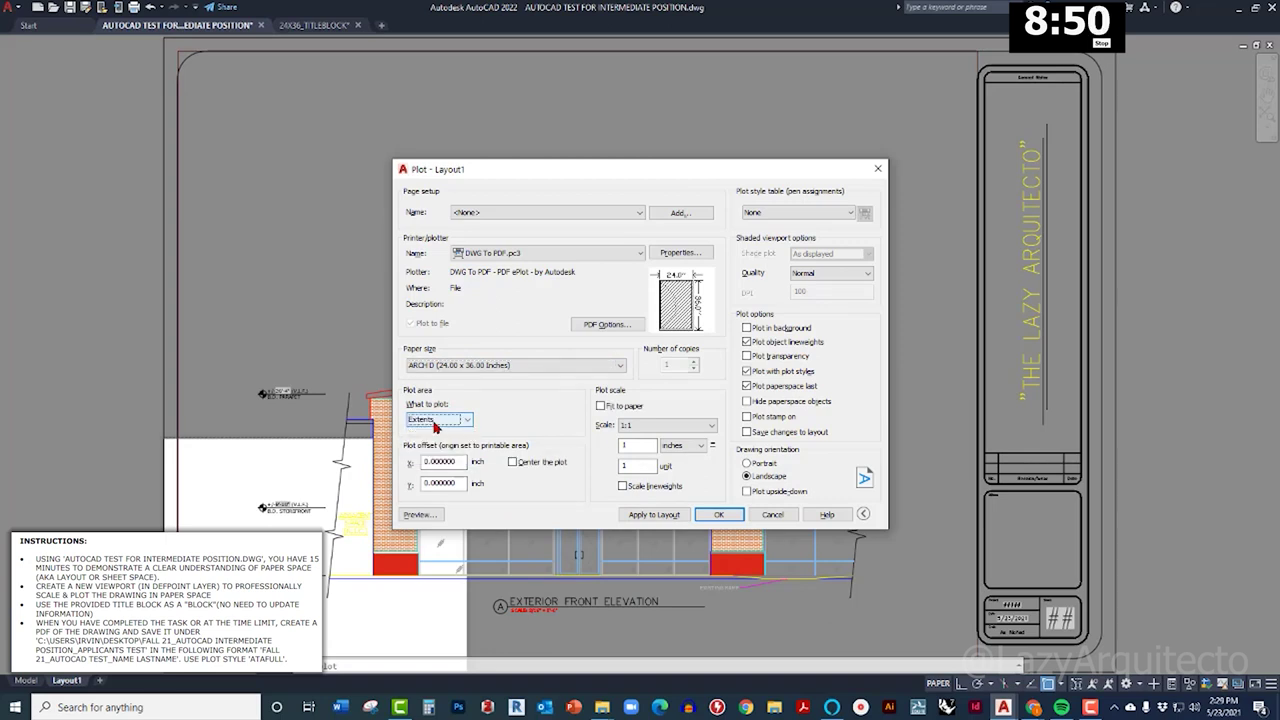
click(513, 463)
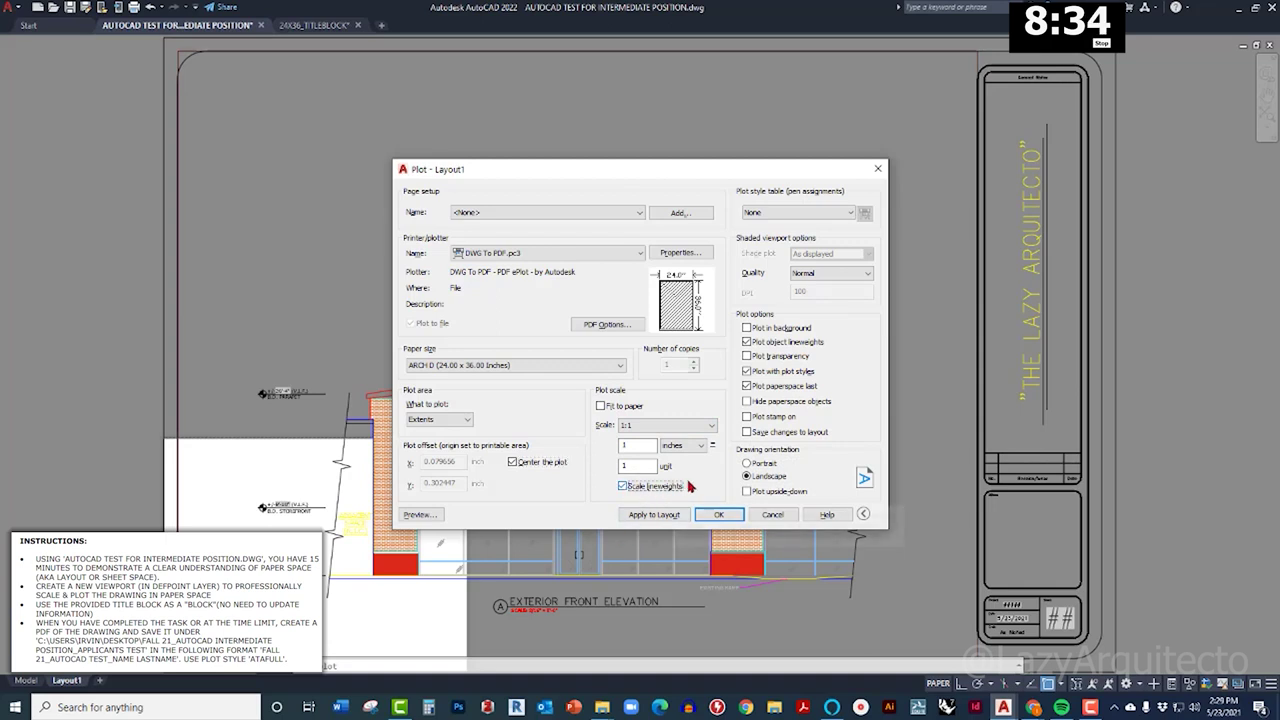
click(770, 213)
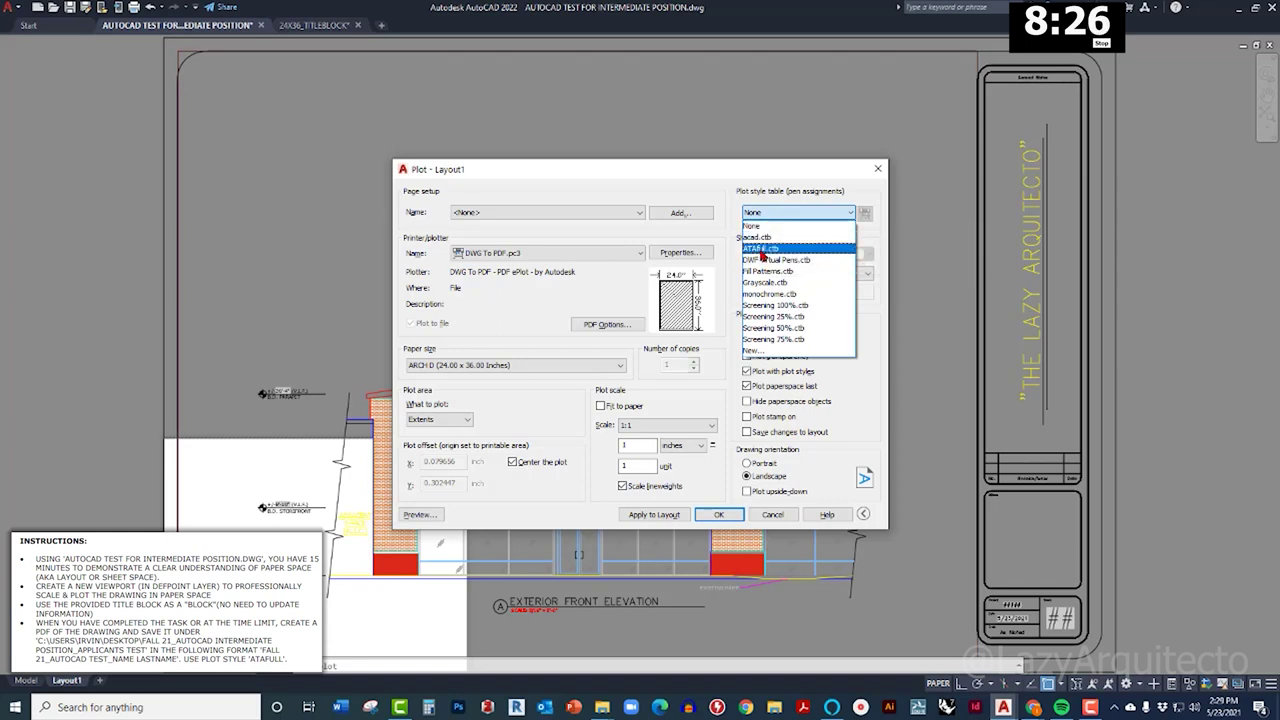
click(761, 249)
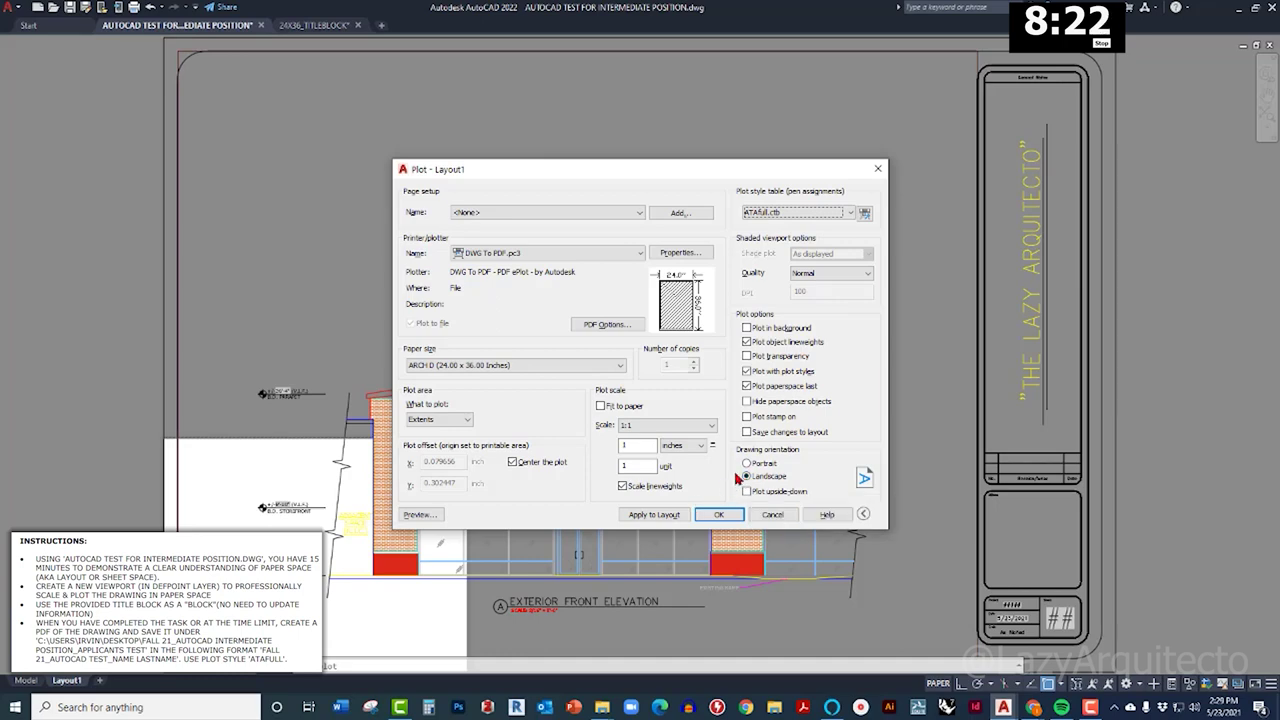
Step: Preview the plotted sheet, then send it to plot from the preview's right-click menu
click(438, 516)
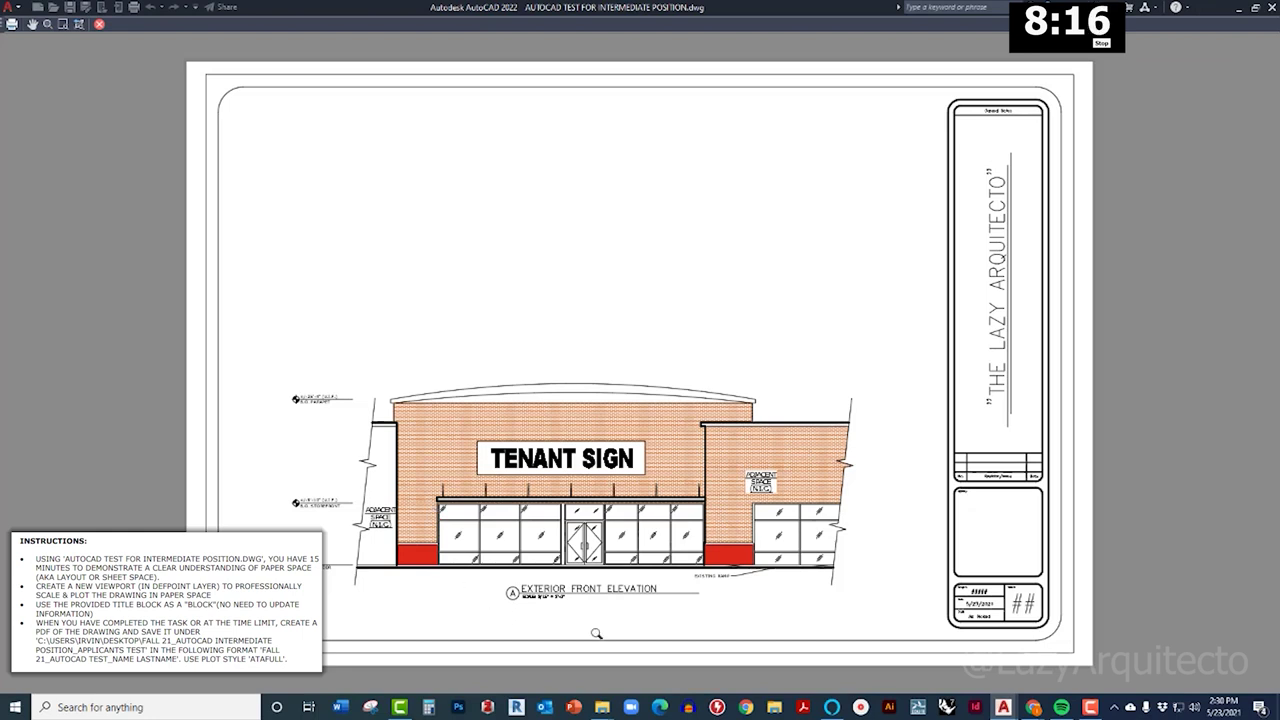
right_click(564, 481)
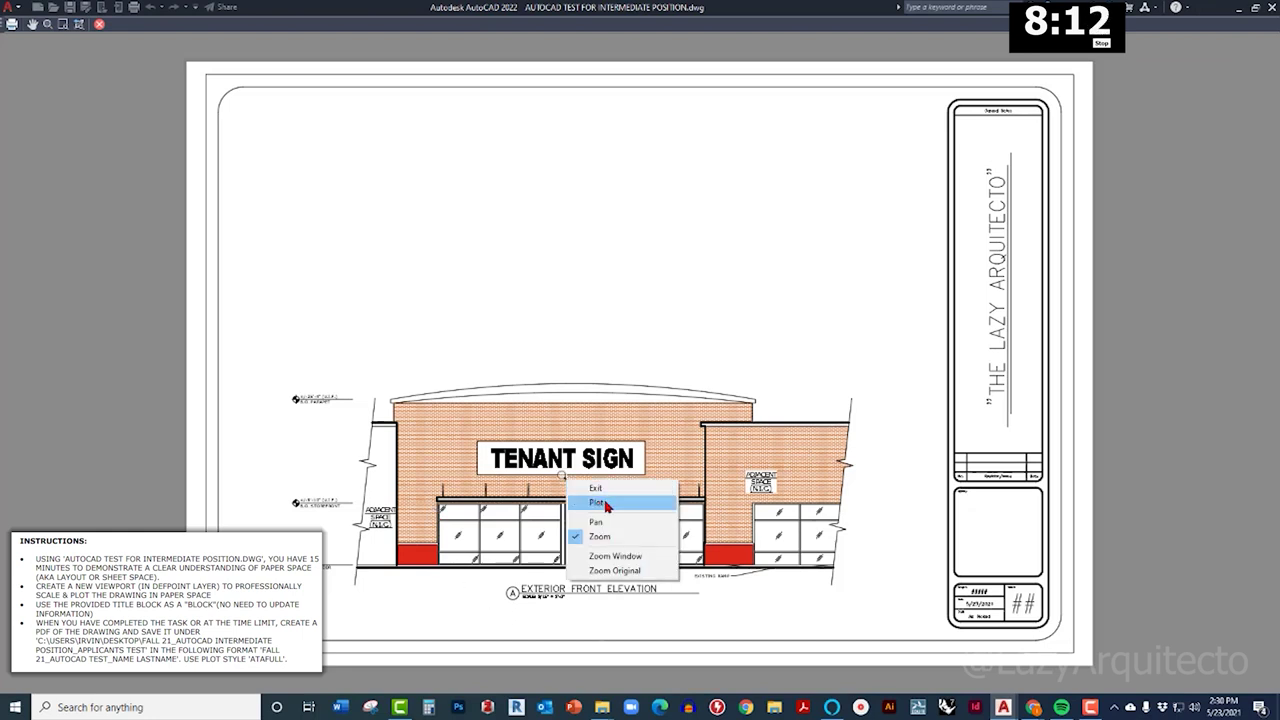
click(604, 503)
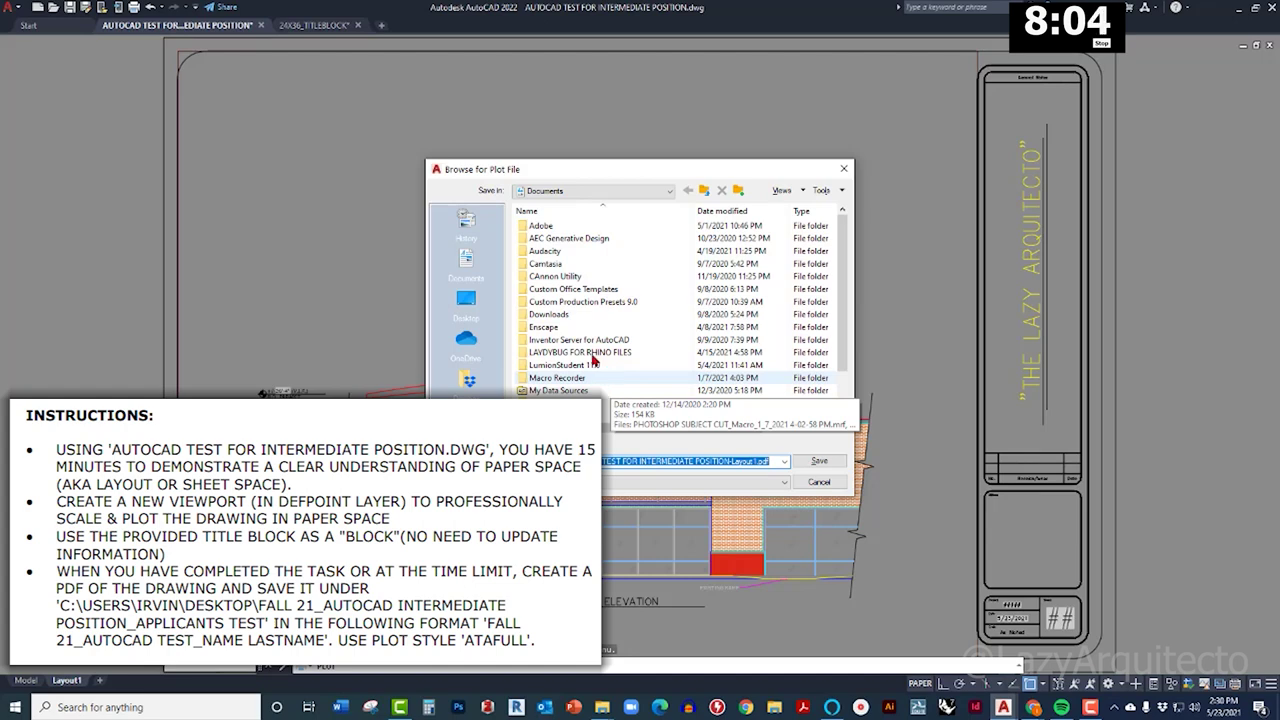
Step: Save the PDF in Desktop's applicants test folder as 'Fall 21_Autocad Test_' plus the applicant's name
click(553, 193)
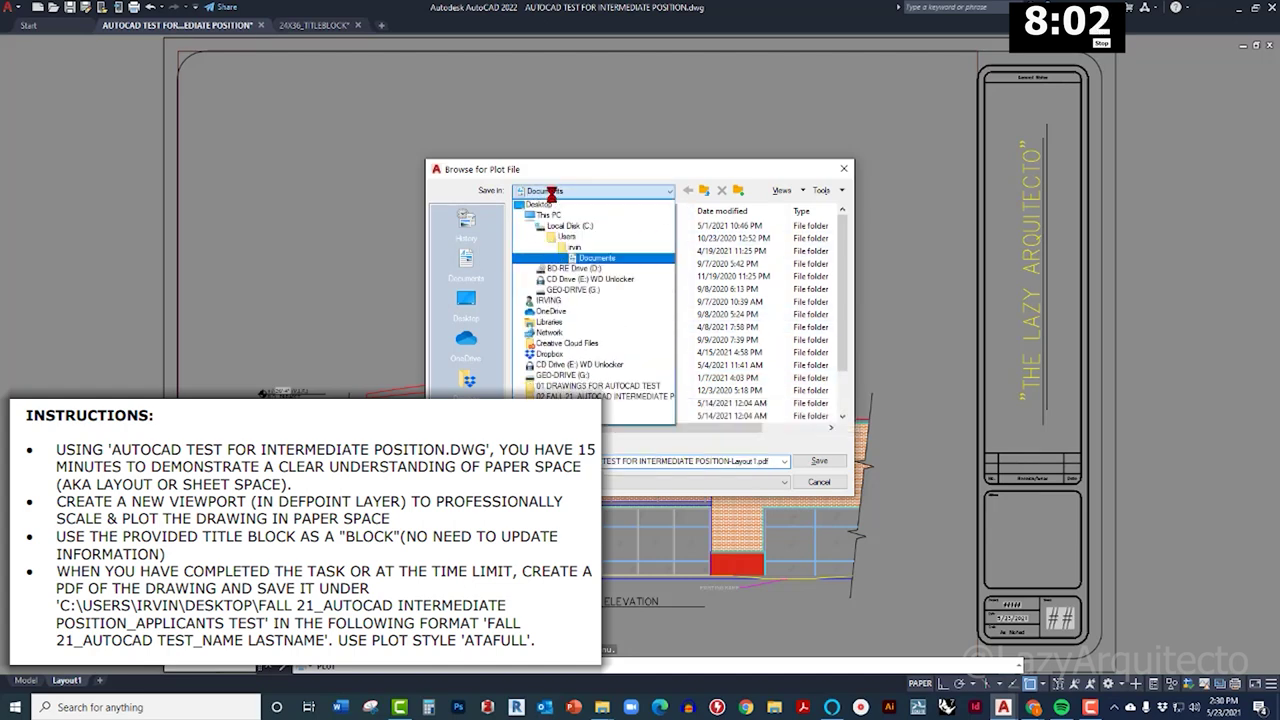
click(572, 248)
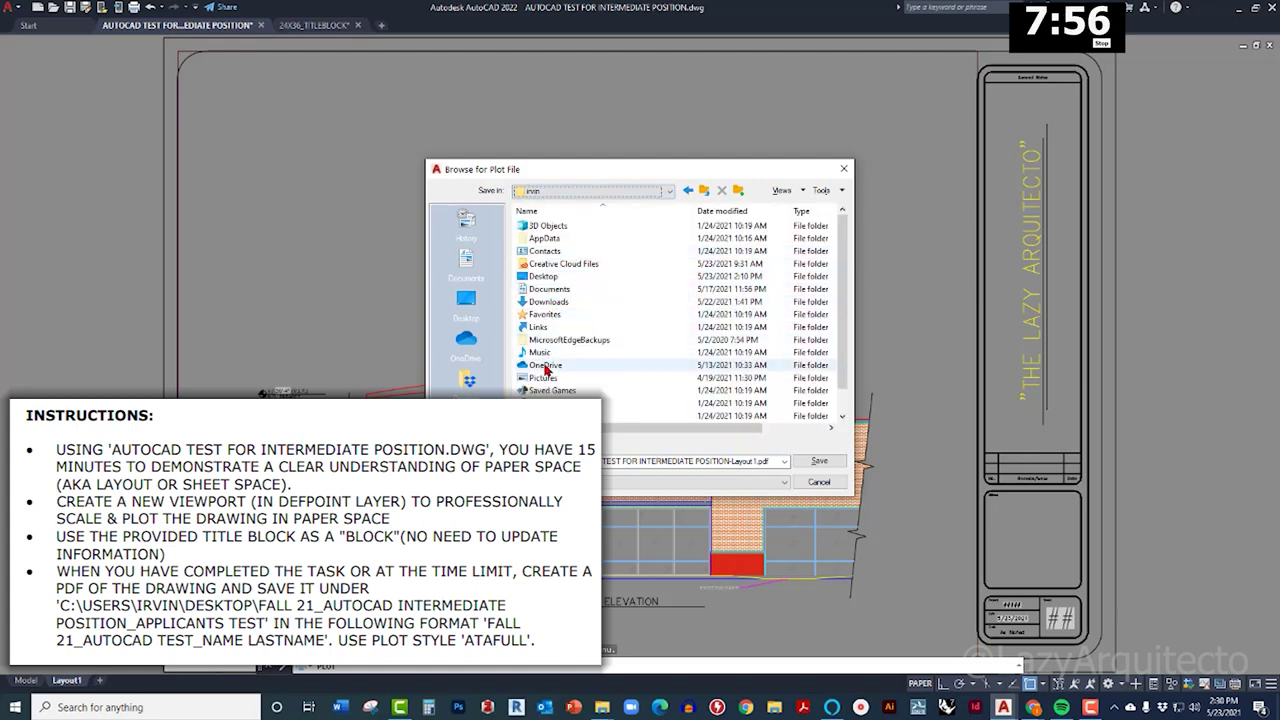
click(548, 277)
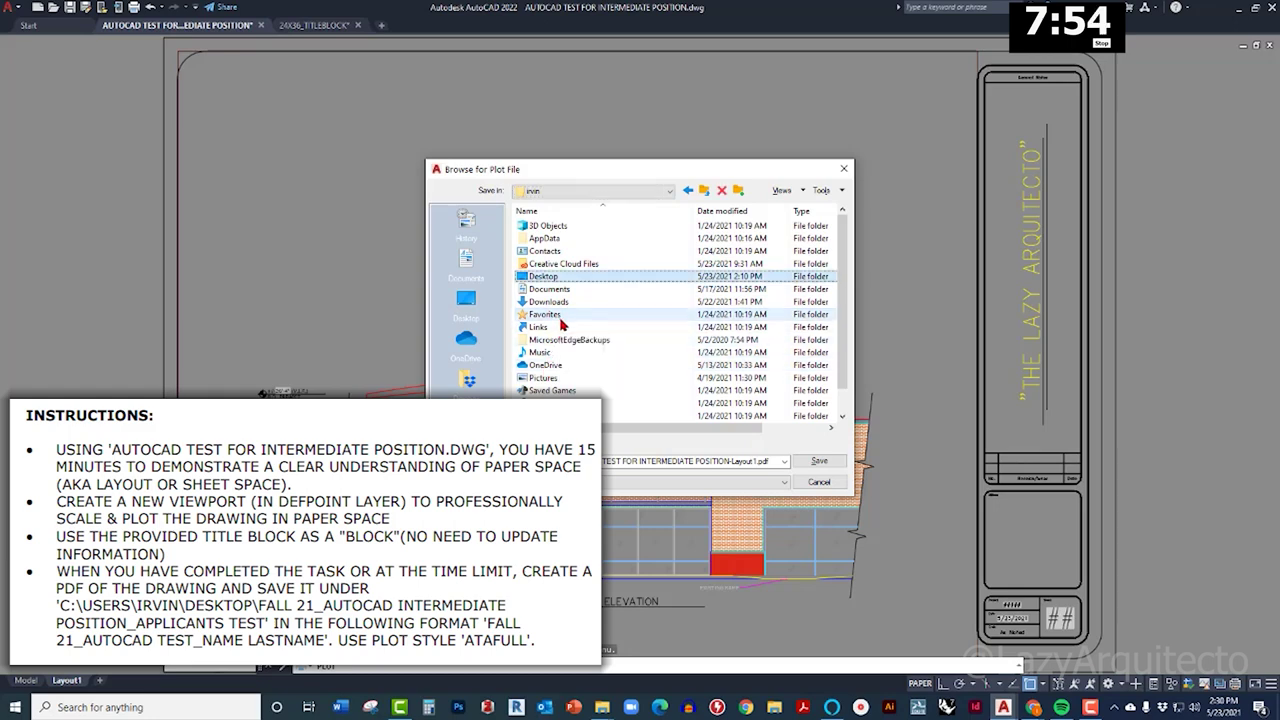
double_click(571, 277)
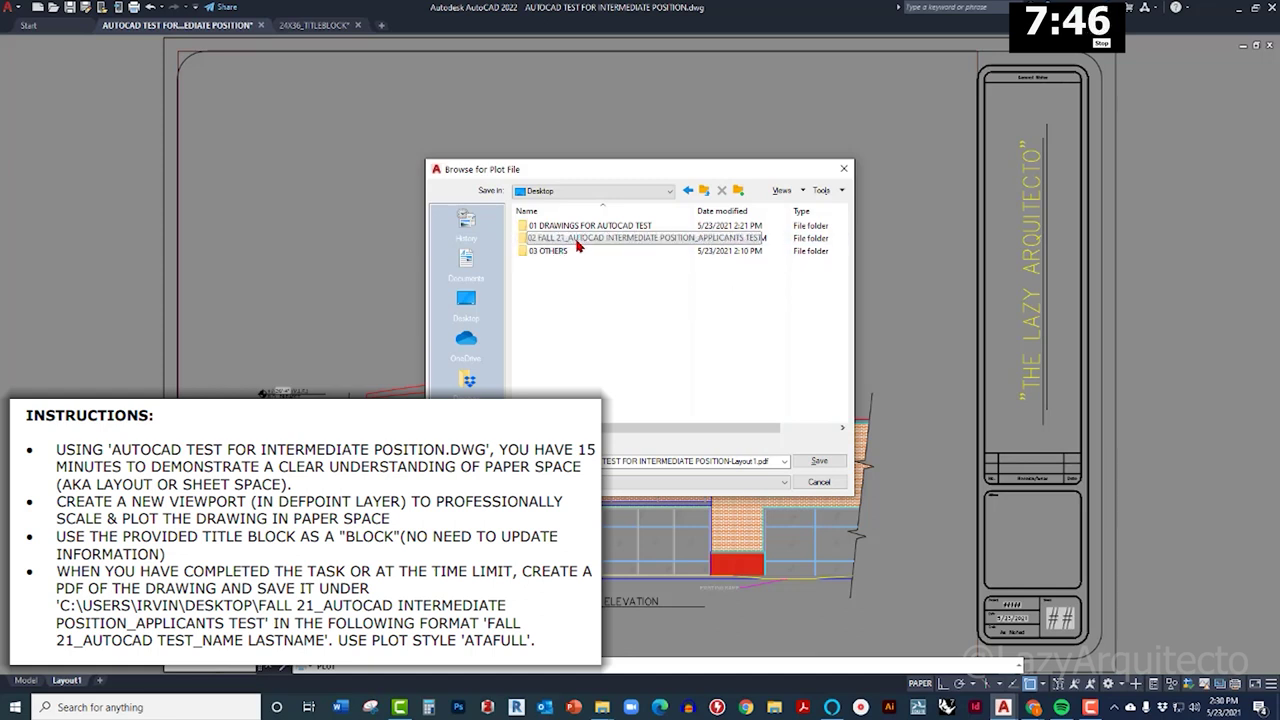
click(585, 243)
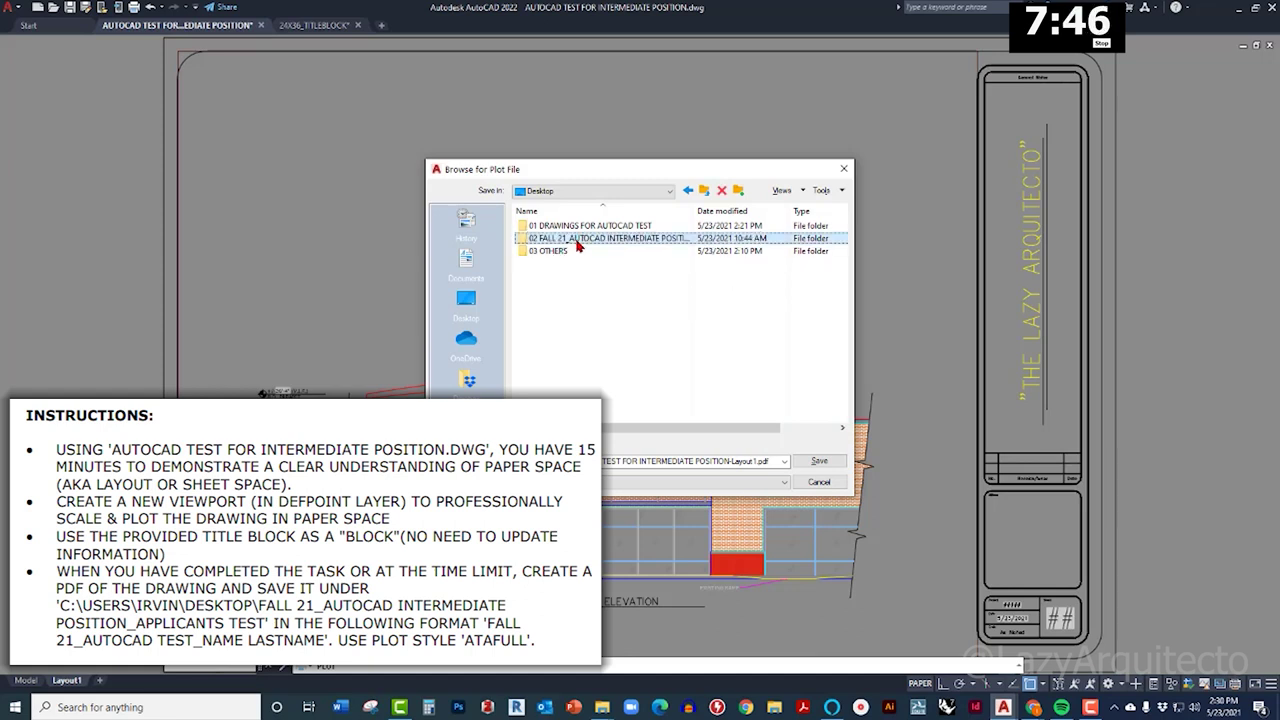
double_click(627, 242)
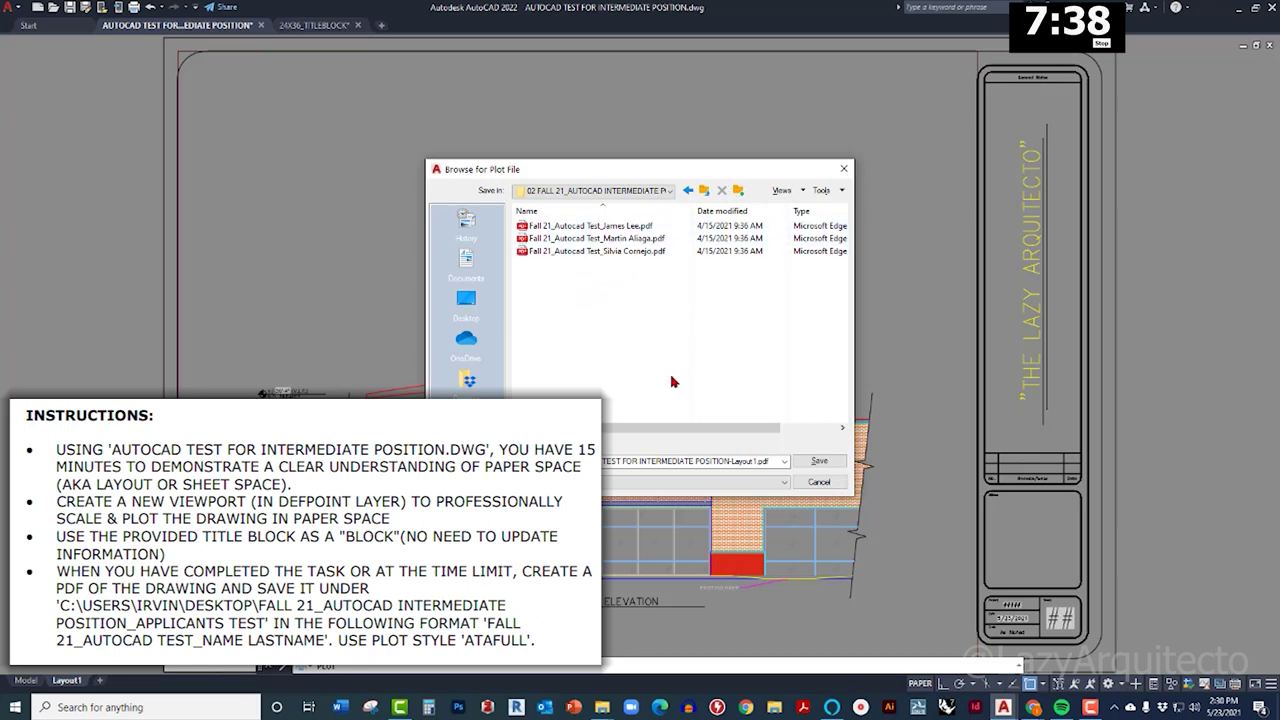
double_click(611, 463)
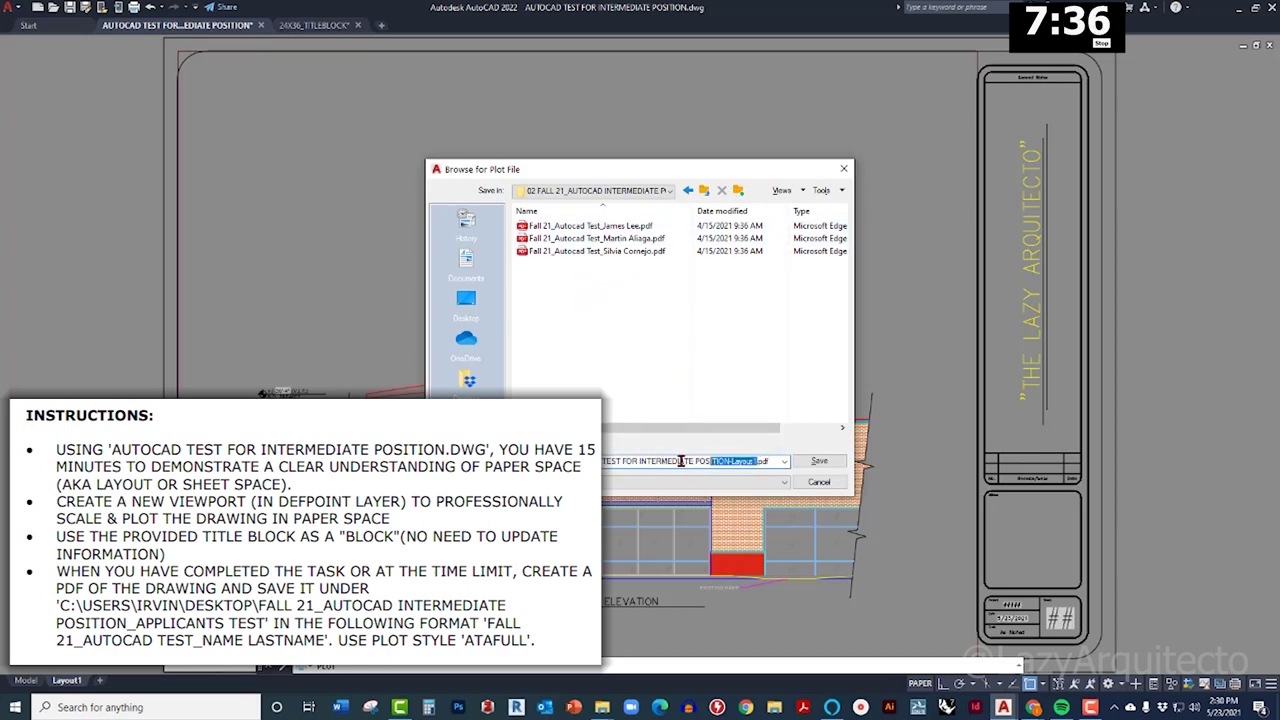
text(fall )
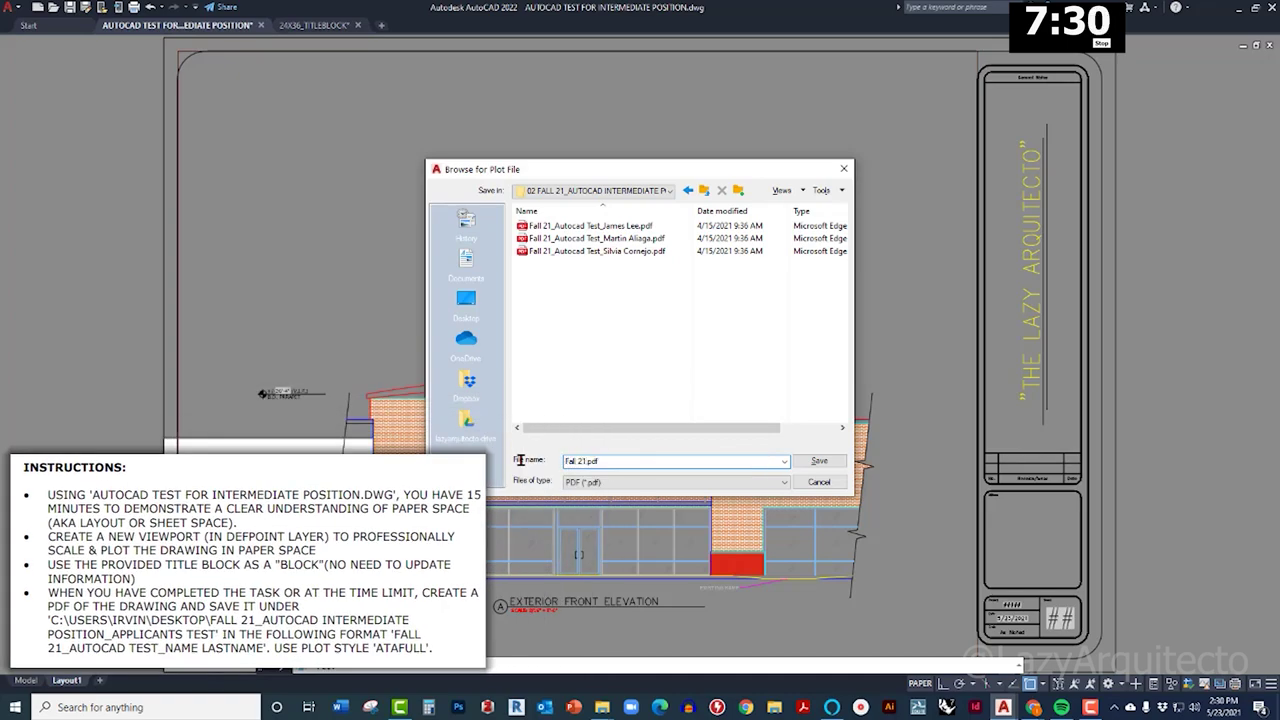
text(_Autocad Test)
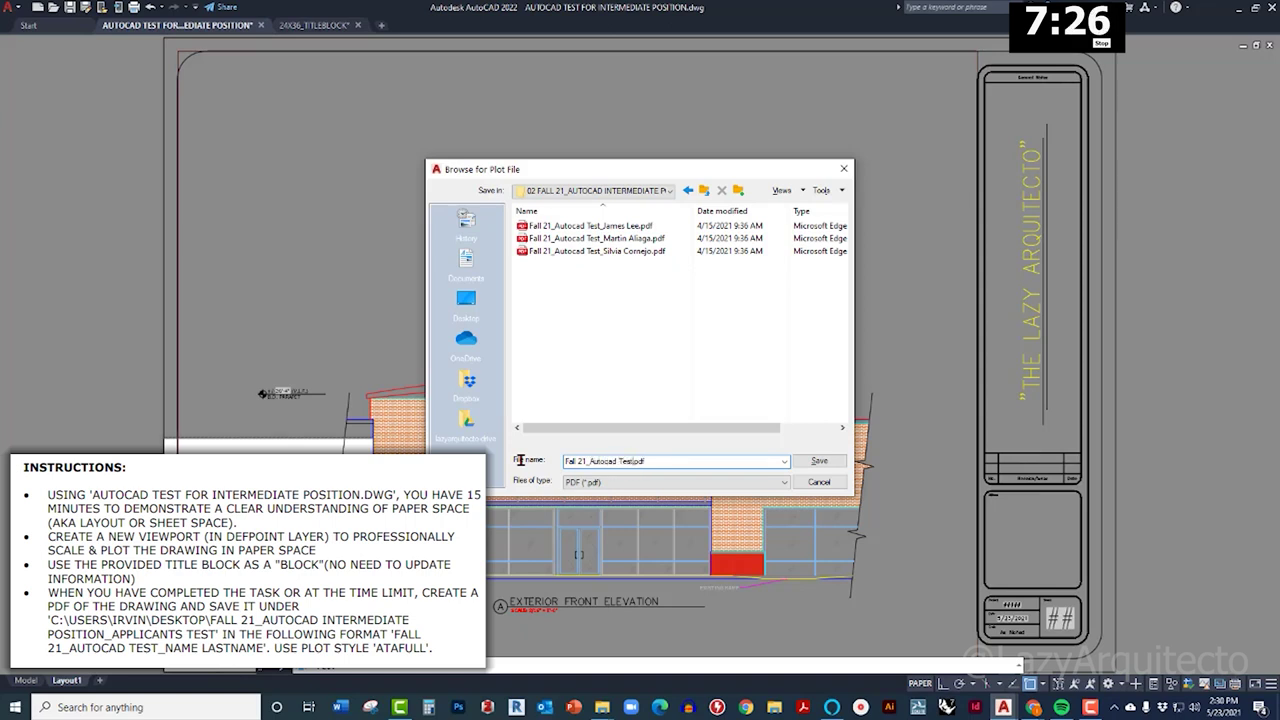
text(_)
text(L)
text(Irving Sanchez)
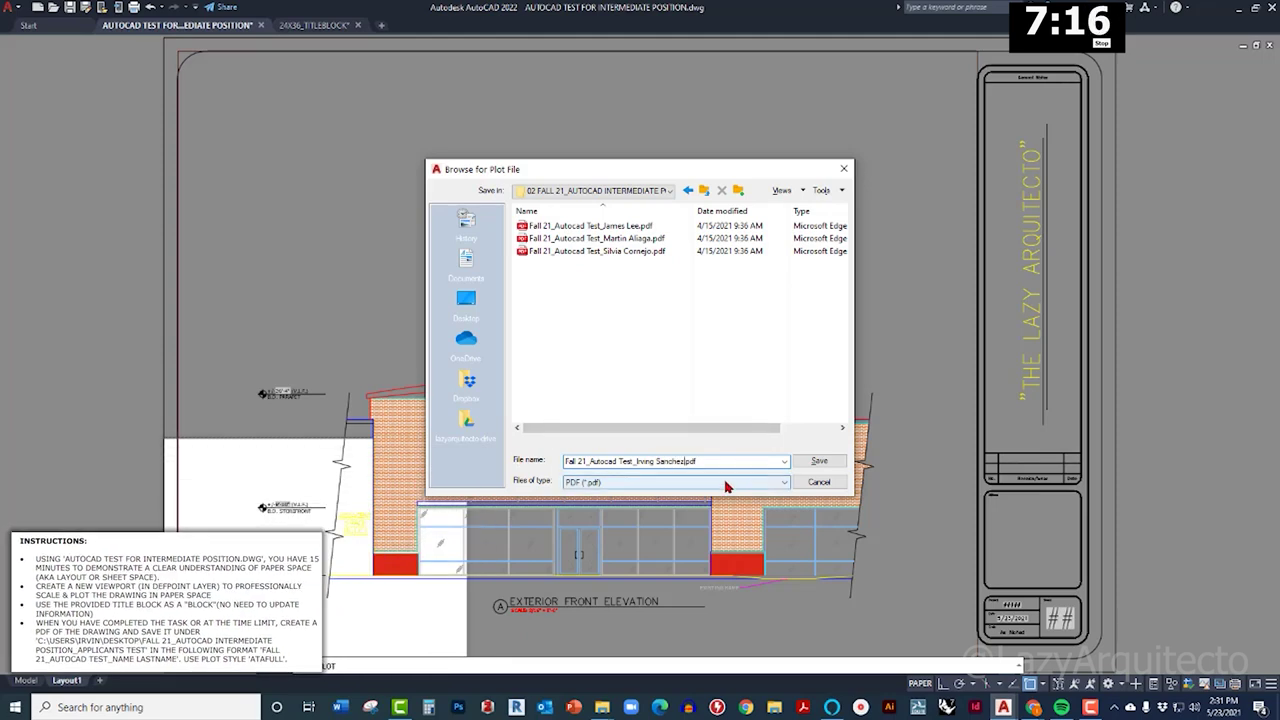
click(819, 461)
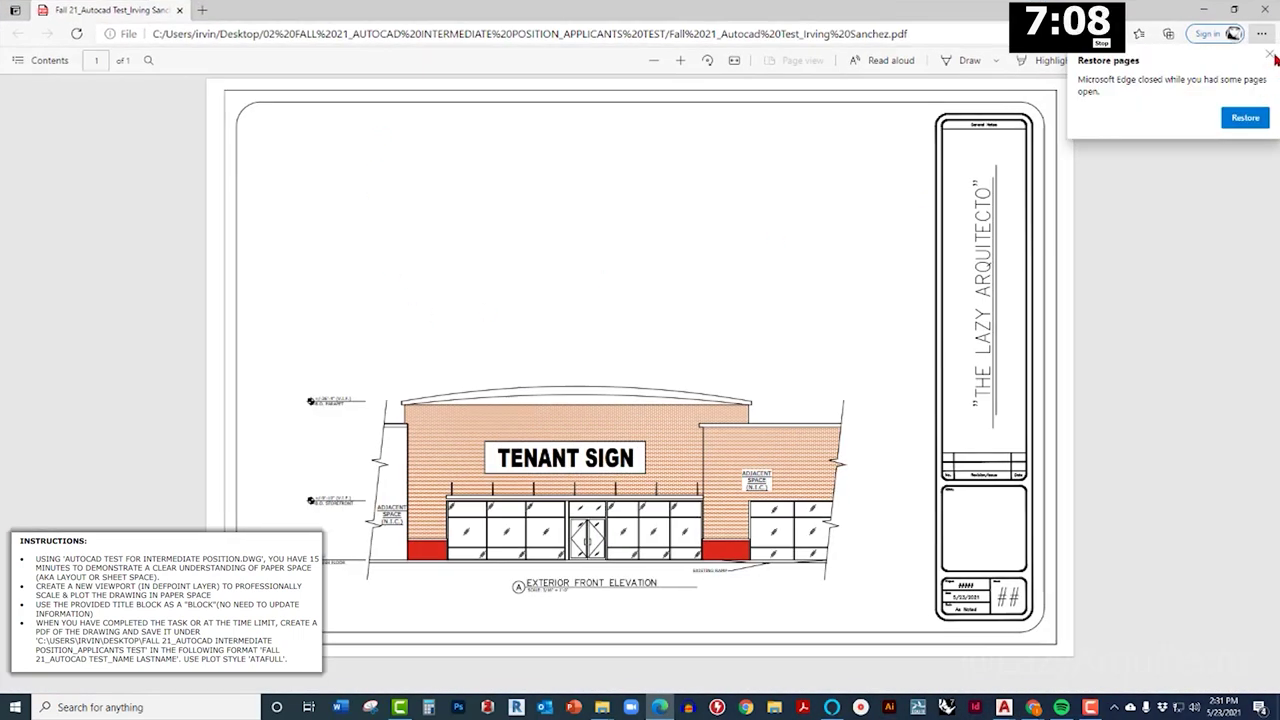
Step: Dismiss Edge's Restore pages prompt over the plotted PDF
click(1269, 53)
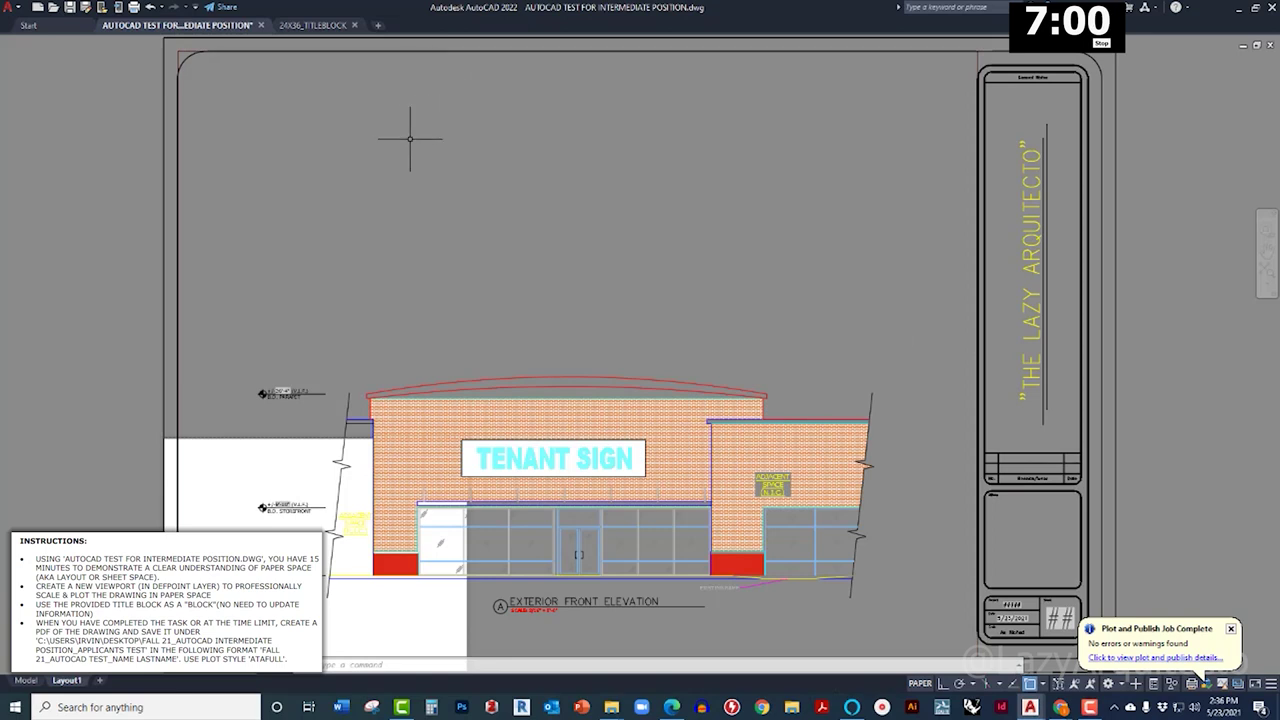
Step: Enter the command at the command line that restores the ribbon above the drawing
text(m)
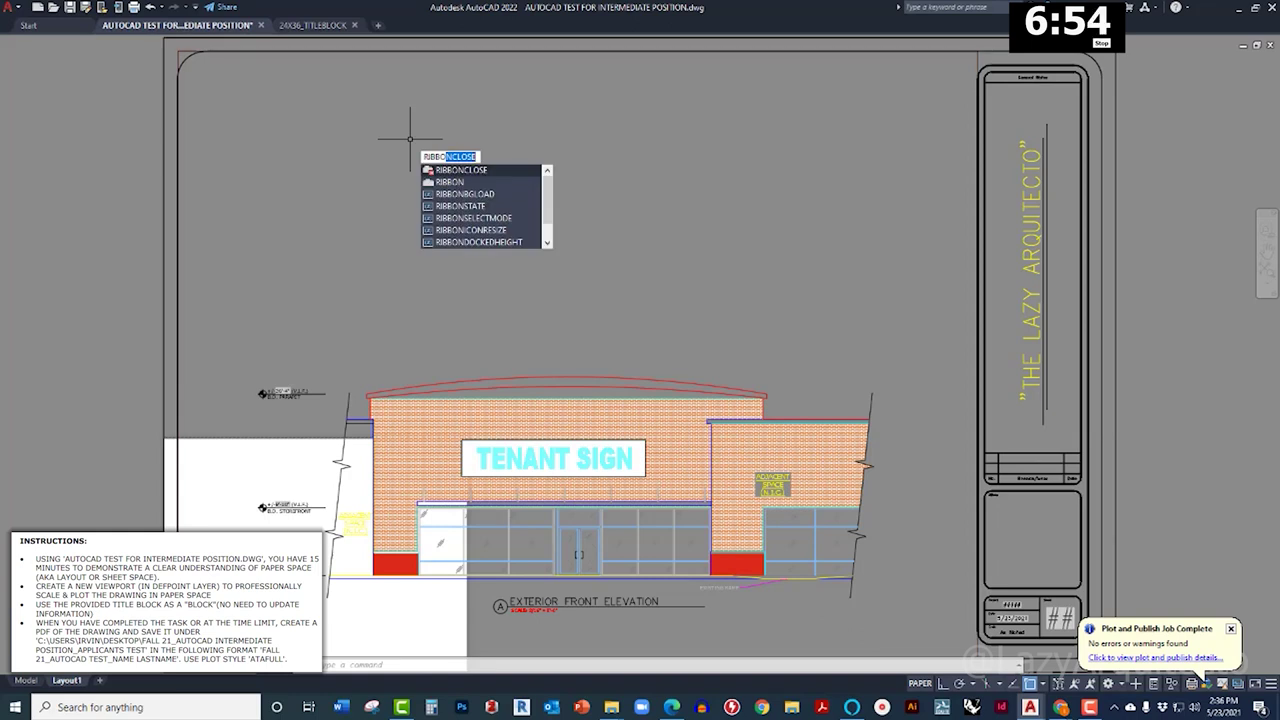
text(n)
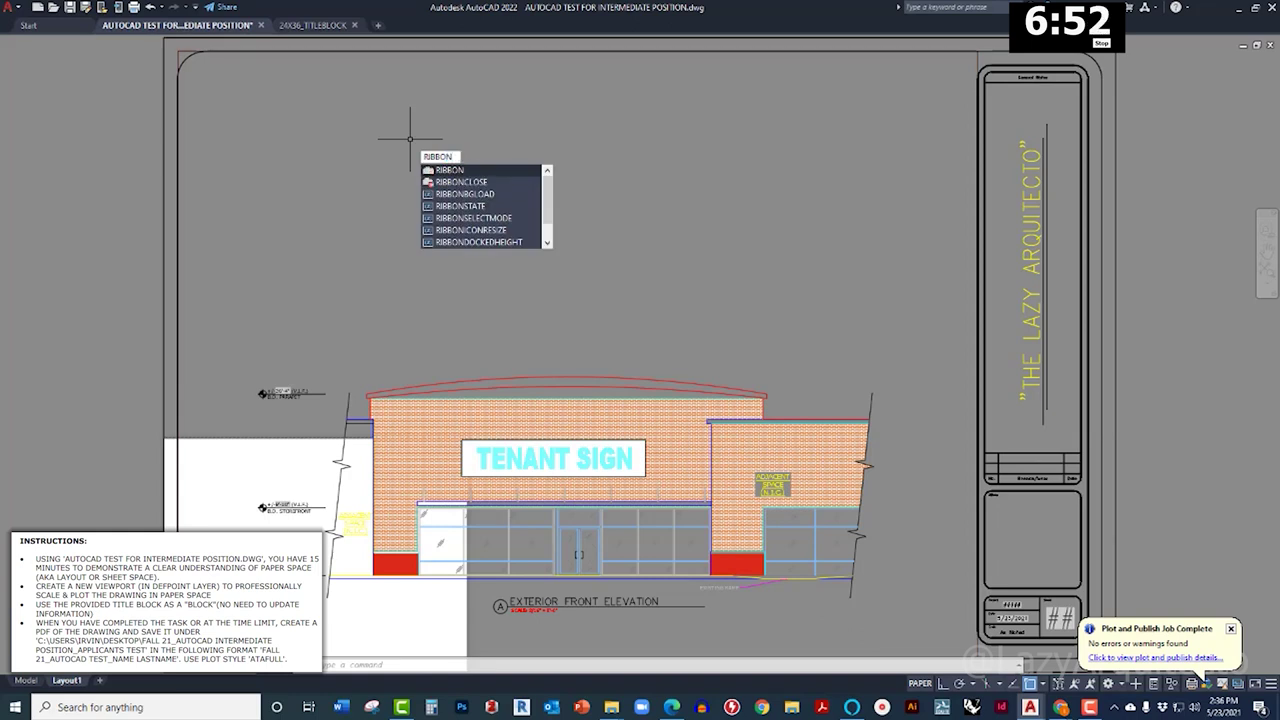
key(Return)
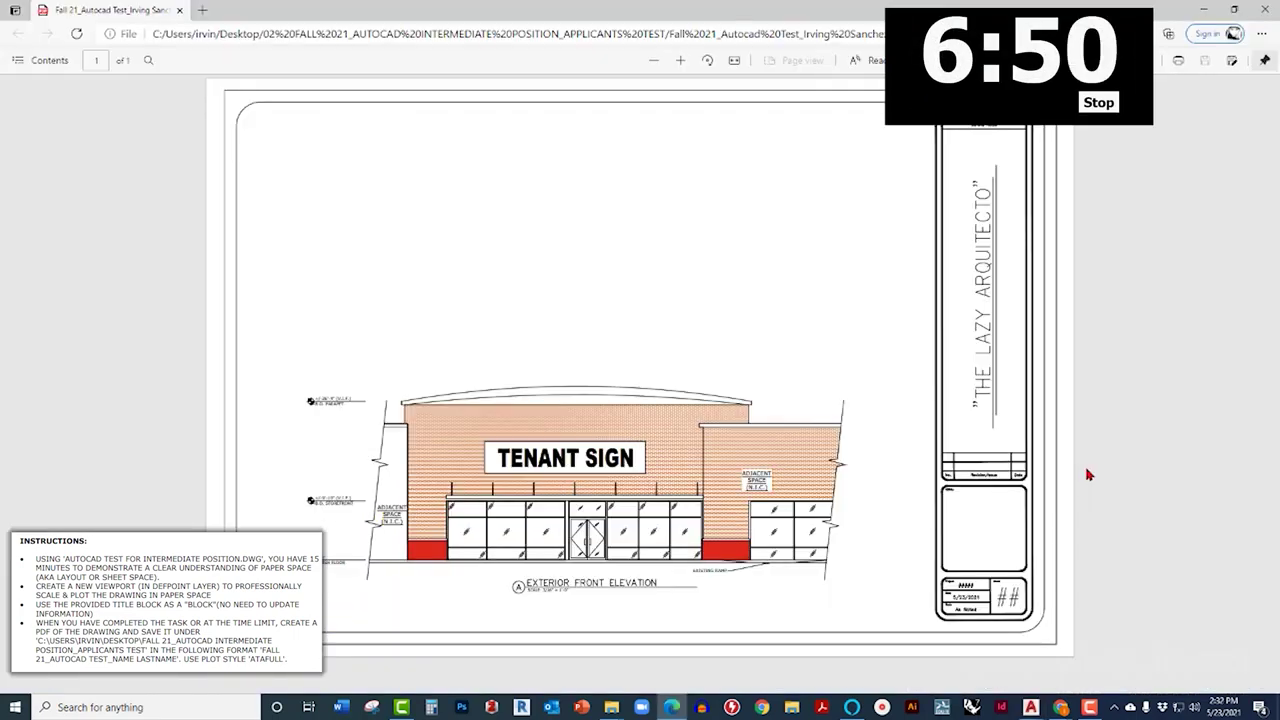